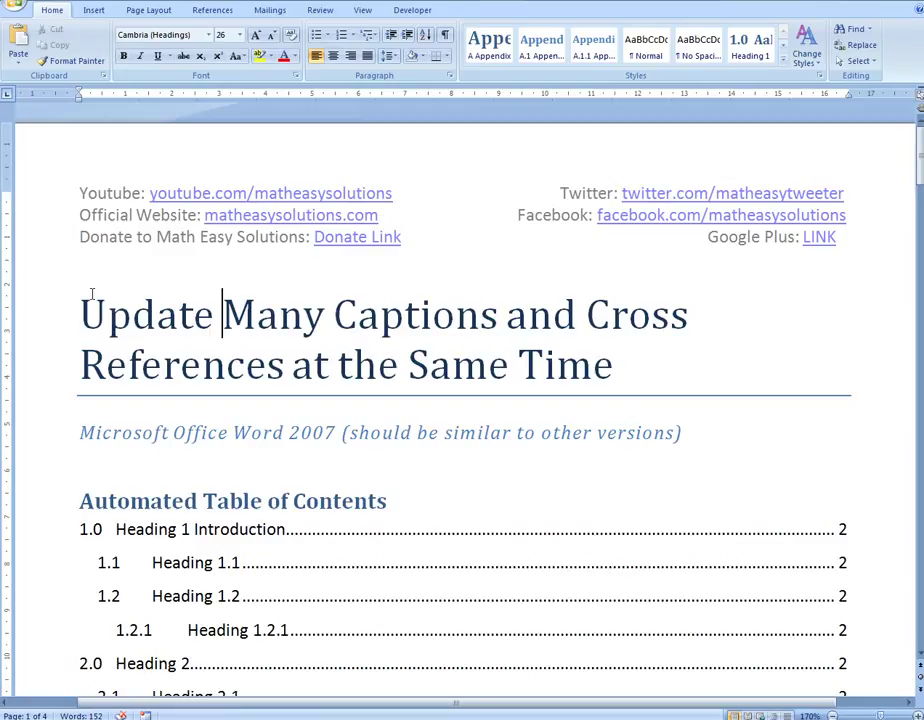
# Centre the Finish him picture and its Figure 3.1 caption.
pyautogui.click(485, 436)
pyautogui.scroll(-1, 341, 369)
pyautogui.scroll(-1, 341, 369)
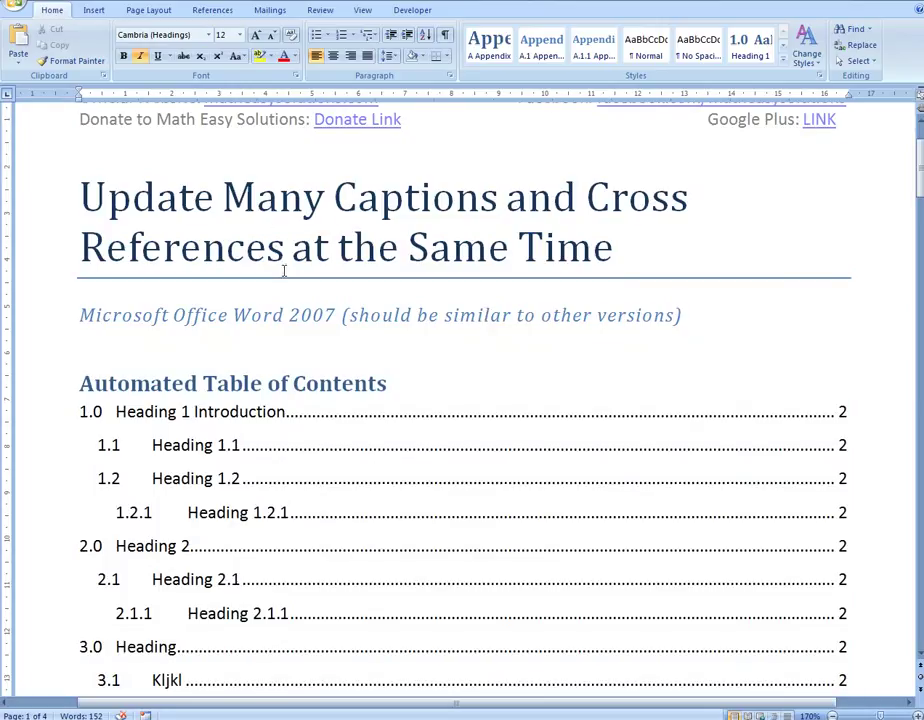
pyautogui.scroll(-3, 284, 270)
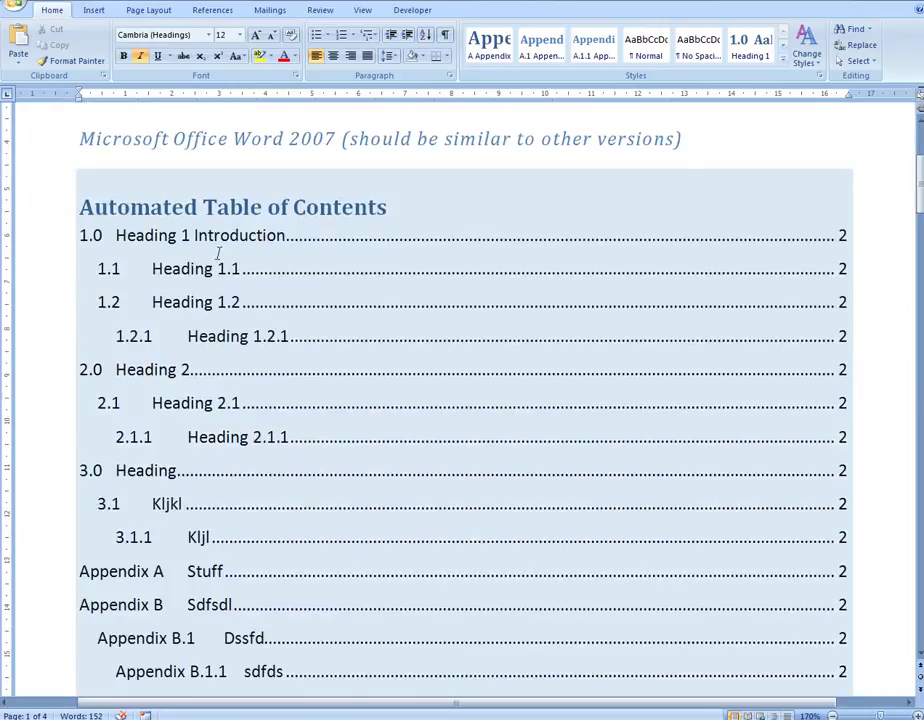
pyautogui.scroll(3, 217, 253)
pyautogui.scroll(-1, 248, 340)
pyautogui.scroll(-7, 251, 397)
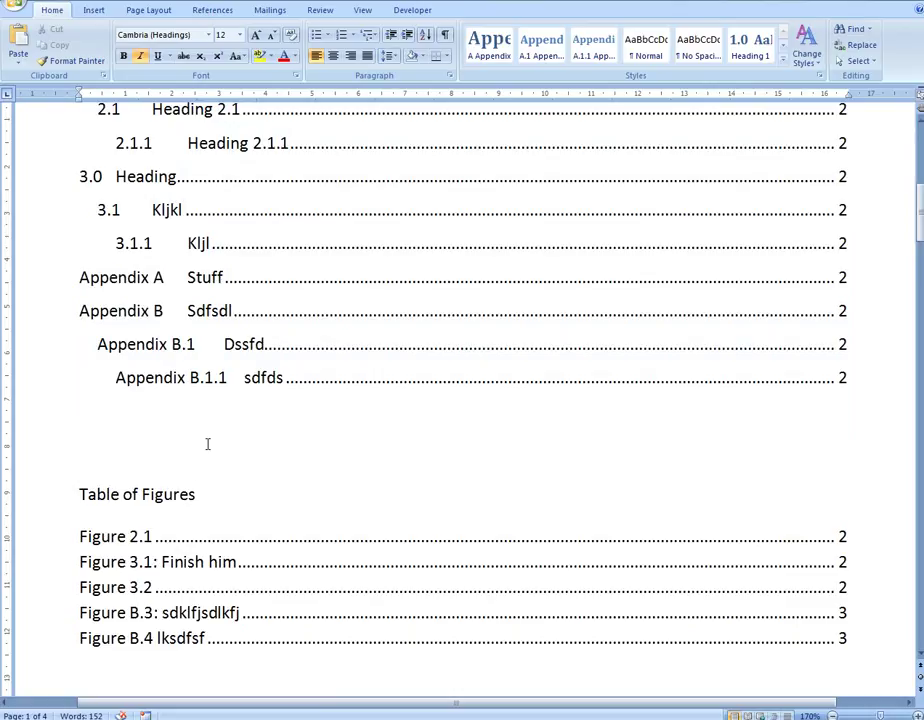
pyautogui.scroll(-3, 242, 437)
pyautogui.scroll(12, 242, 437)
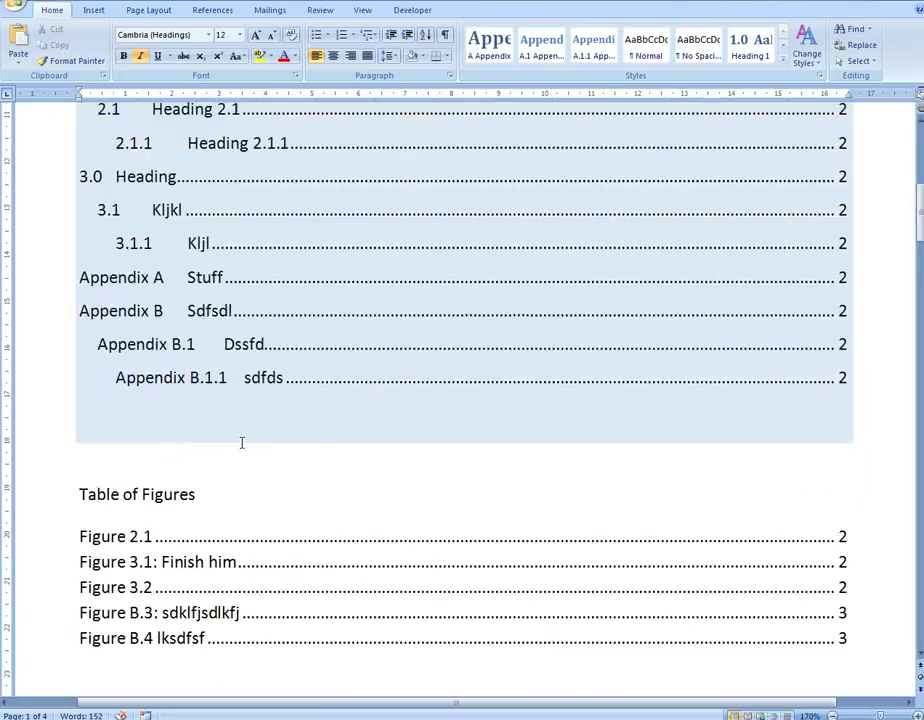
pyautogui.scroll(1, 241, 442)
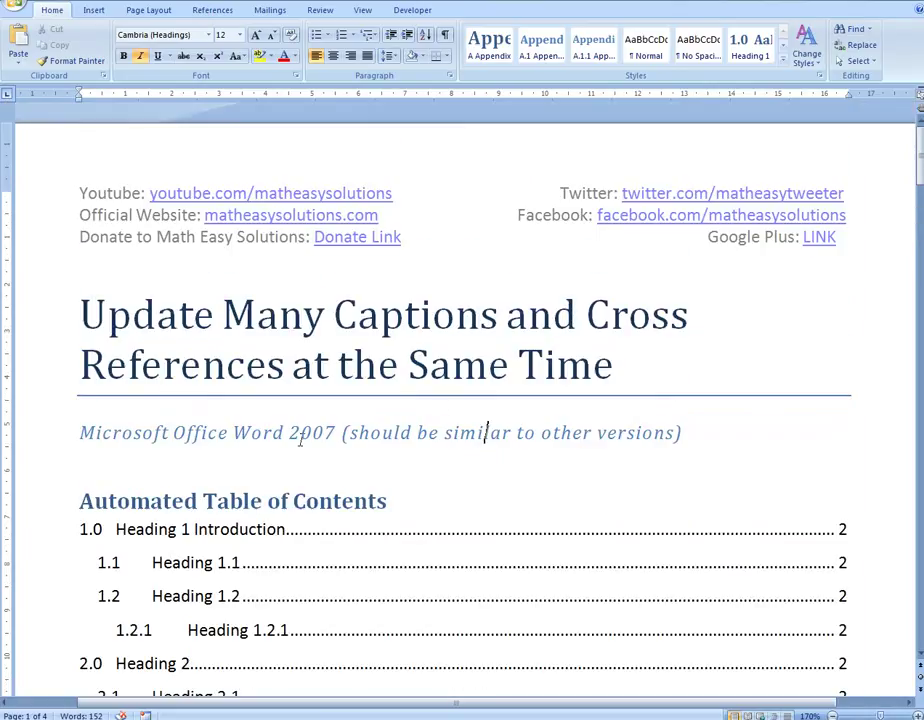
pyautogui.scroll(-5, 445, 373)
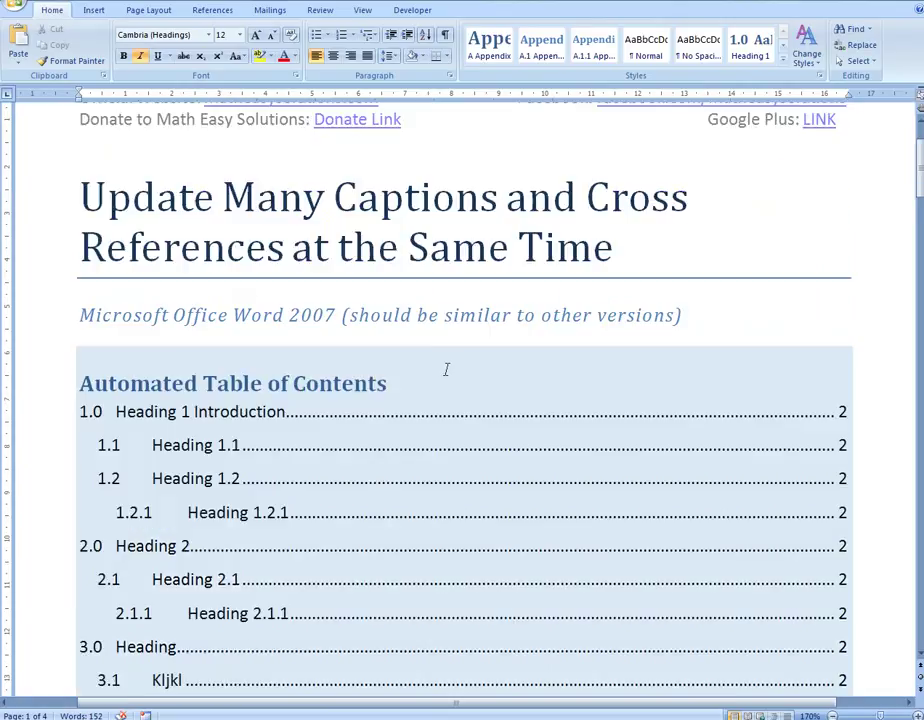
pyautogui.scroll(-10, 446, 370)
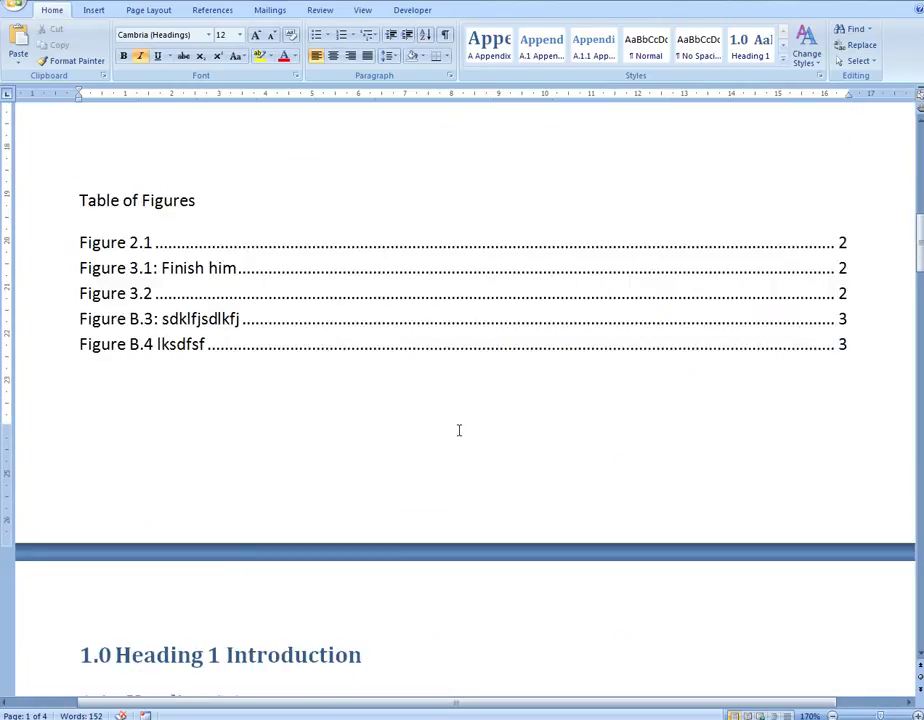
pyautogui.scroll(-7, 459, 430)
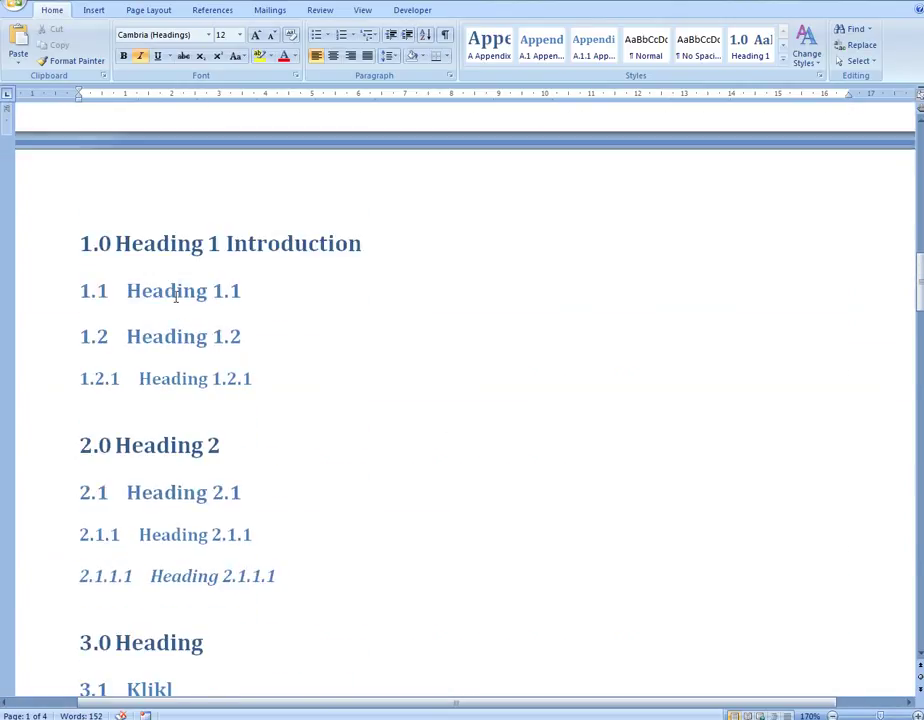
pyautogui.scroll(-7, 183, 400)
pyautogui.scroll(-4, 198, 456)
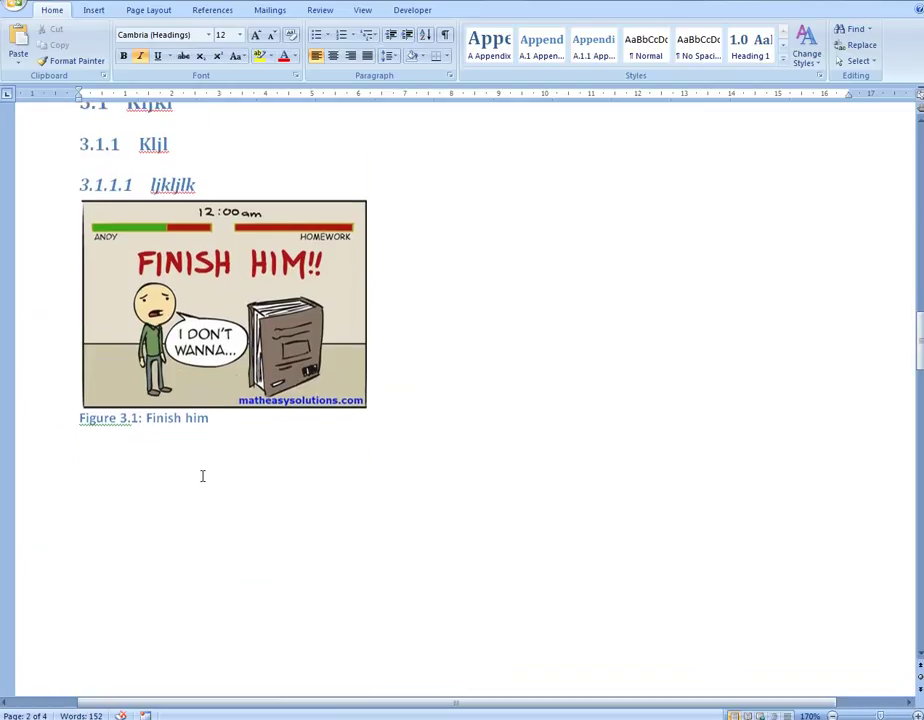
pyautogui.click(151, 322)
pyautogui.click(104, 359)
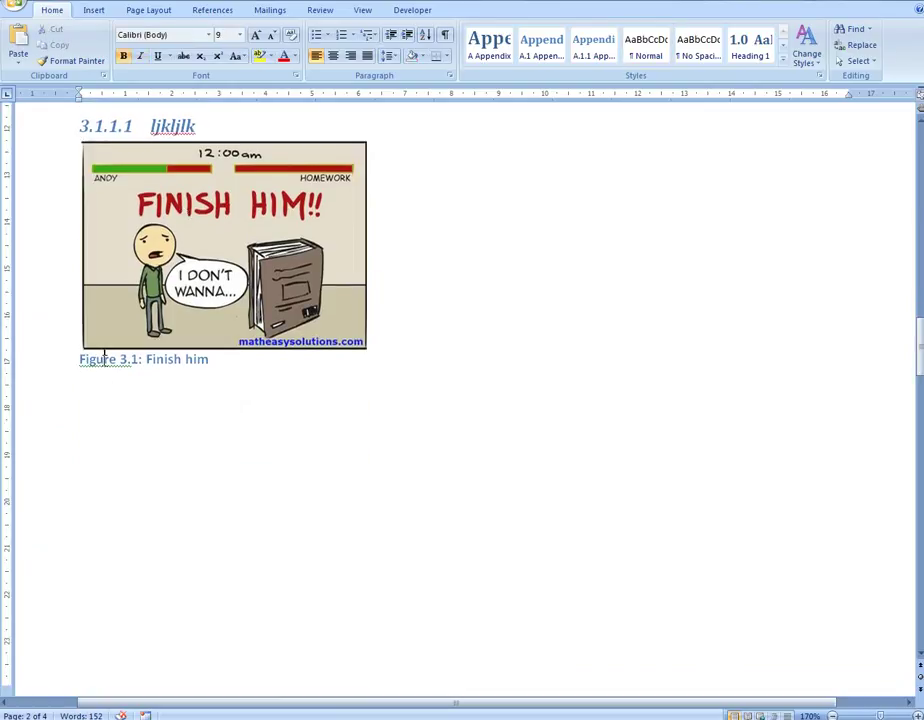
pyautogui.hotkey('ctrl', 'e')
pyautogui.click(265, 242)
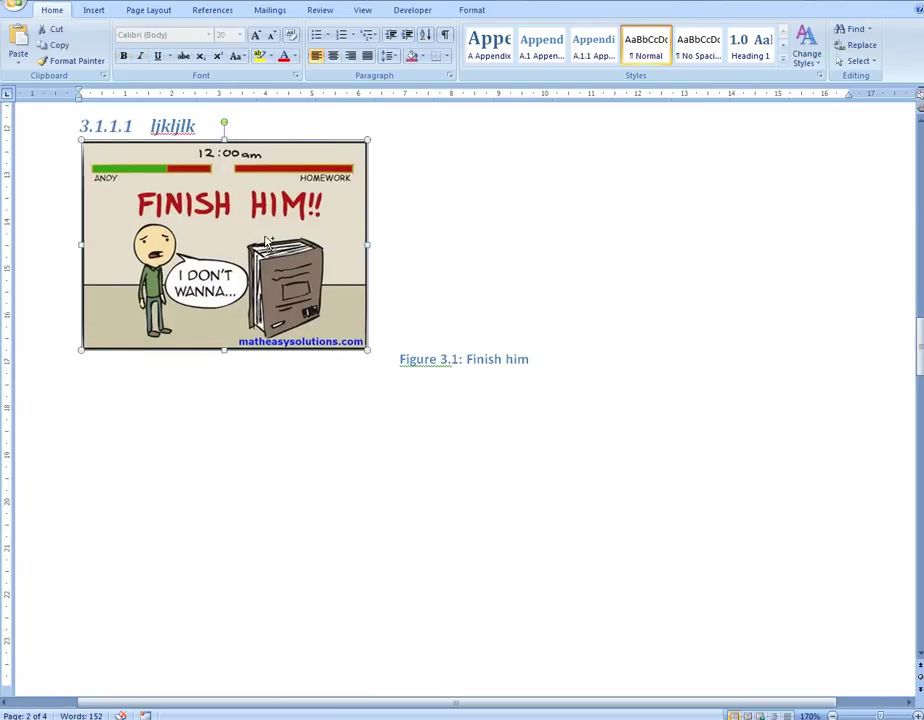
pyautogui.hotkey('ctrl', 'e')
# Add a centred 'Figure 3.2:sdsdfs' caption, with the Figure label, below the Figure 3.1 caption.
pyautogui.scroll(3, 264, 283)
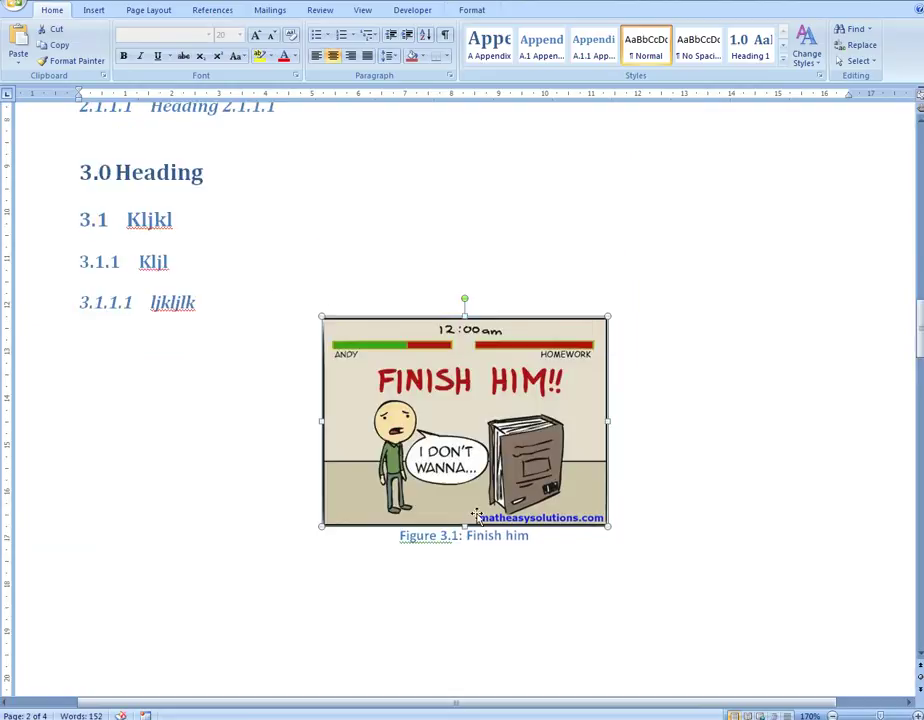
pyautogui.click(455, 538)
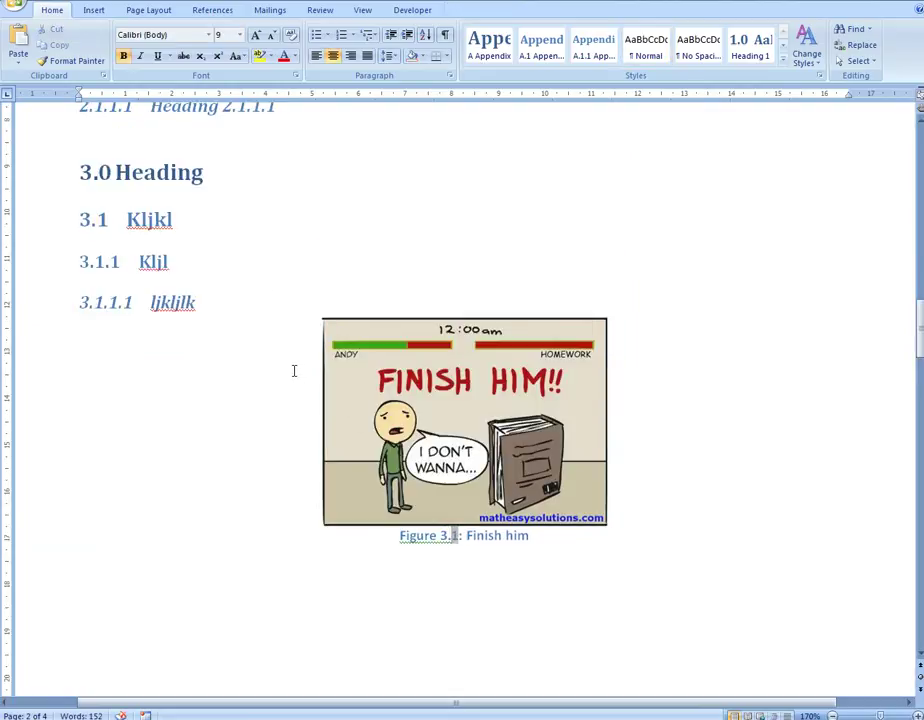
pyautogui.click(222, 12)
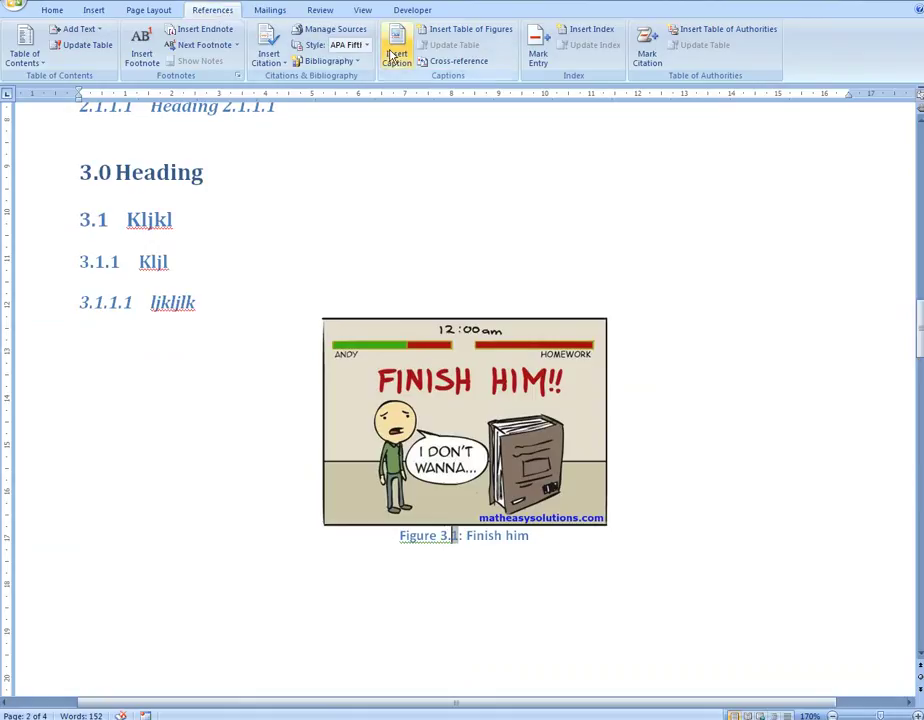
pyautogui.click(540, 538)
pyautogui.press('Return')
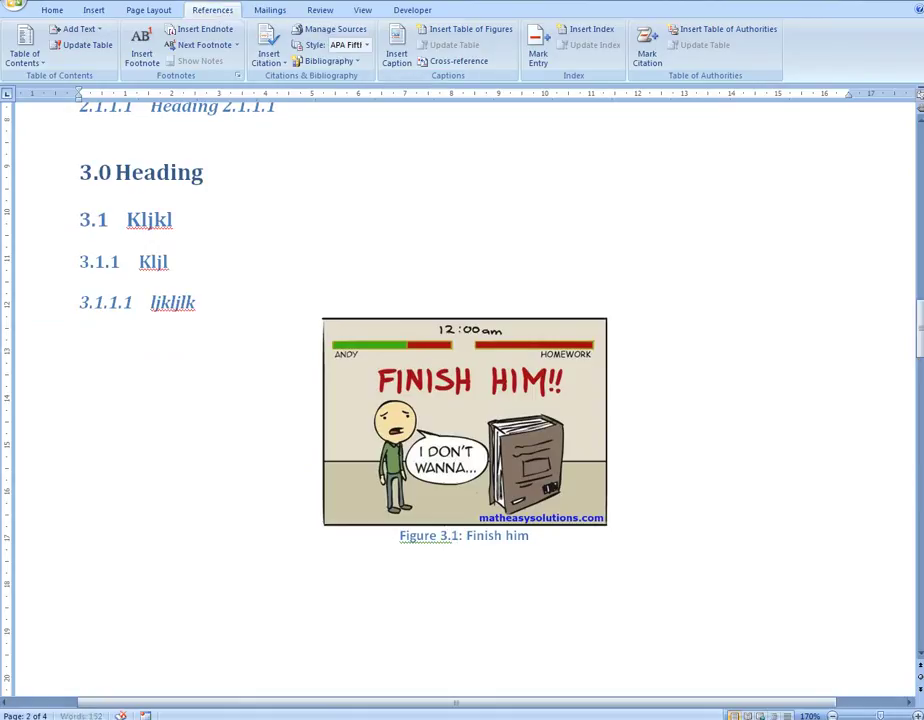
pyautogui.click(400, 55)
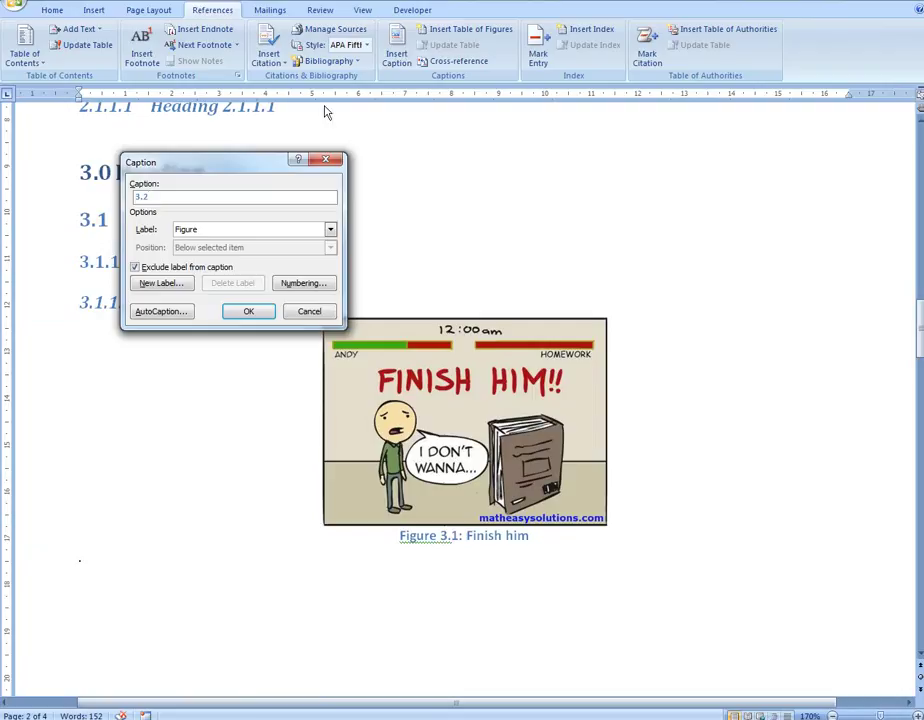
pyautogui.click(160, 267)
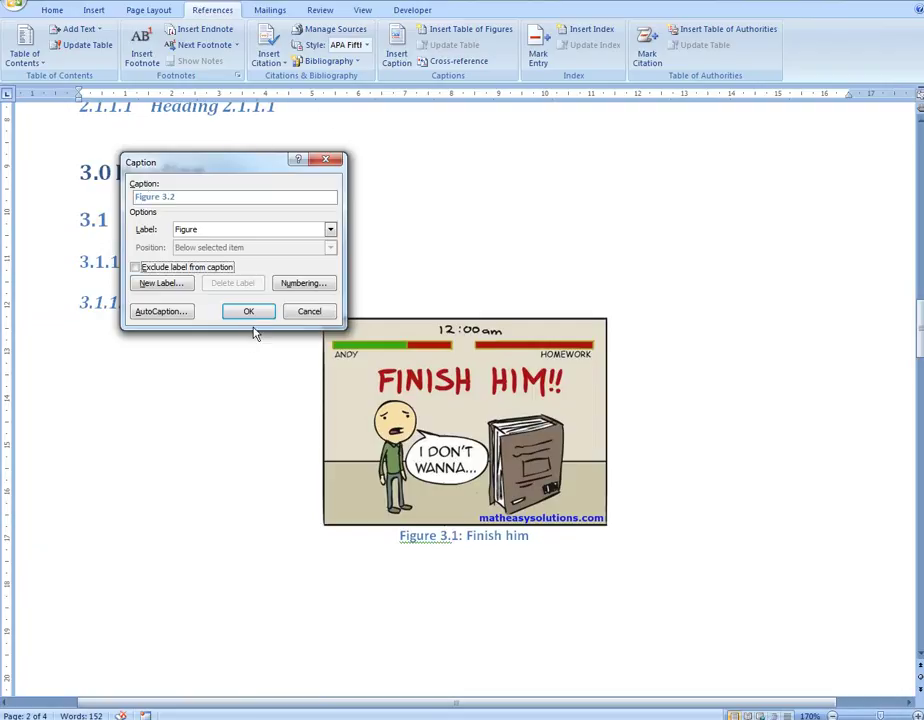
pyautogui.click(248, 312)
pyautogui.write(':')
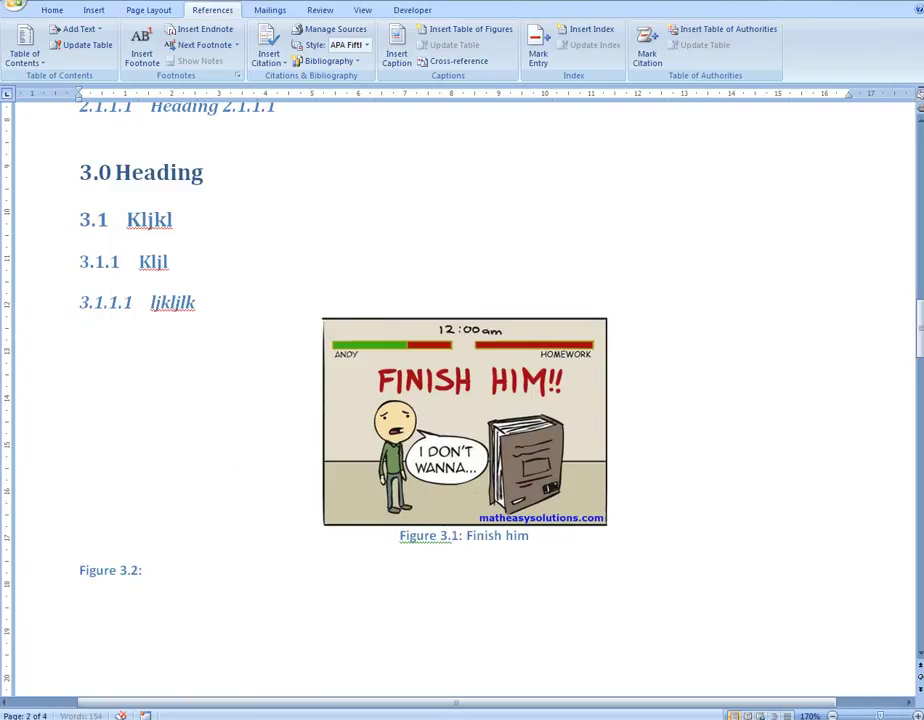
pyautogui.write('sdsdfs')
pyautogui.hotkey('ctrl', 'e')
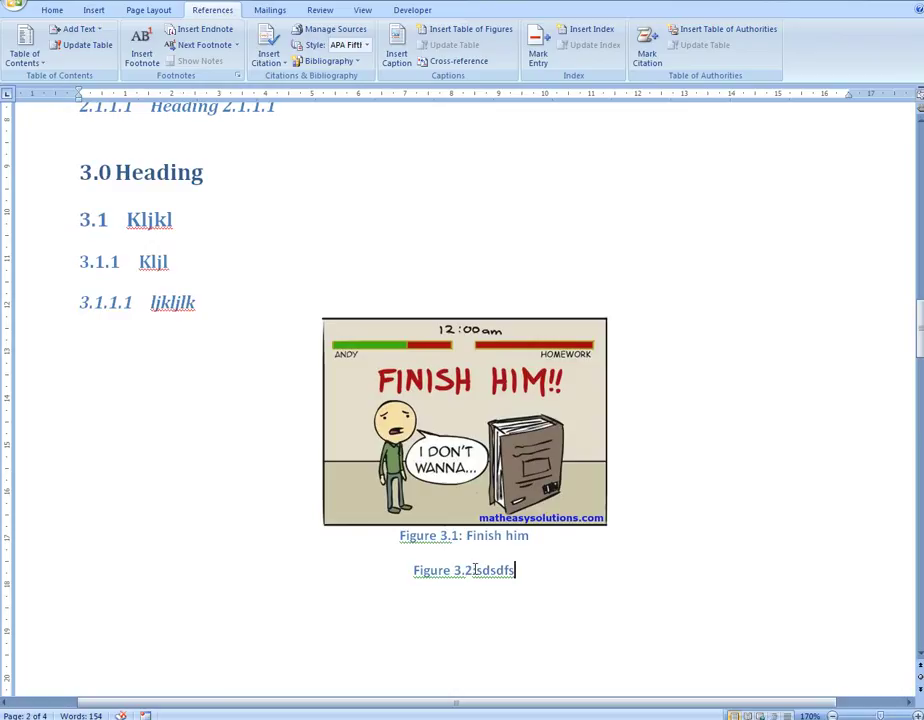
pyautogui.scroll(-10, 106, 196)
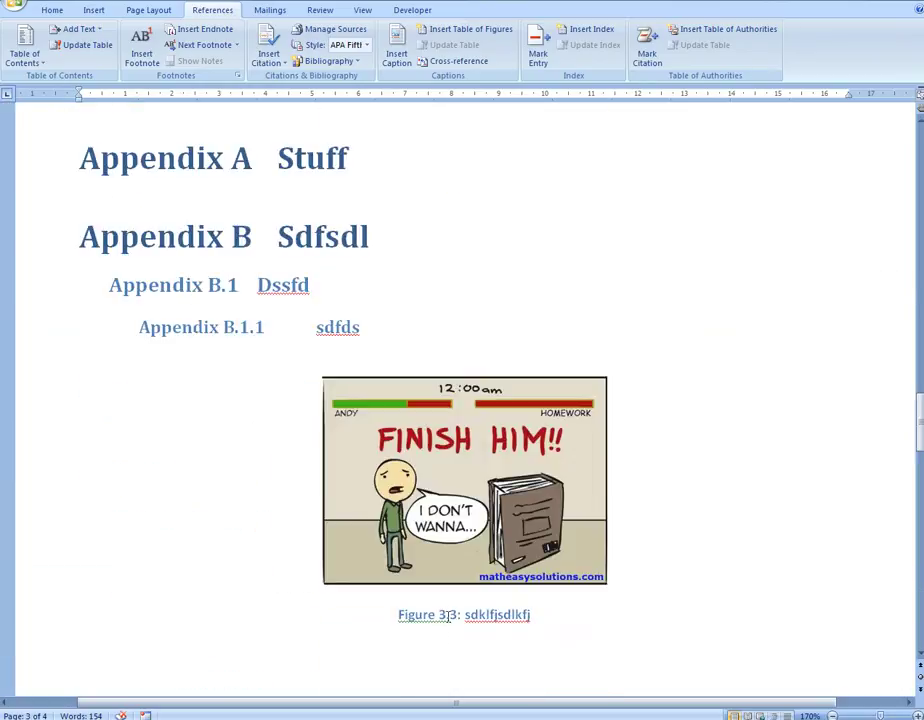
# Turn on Preserve formatting during updates for the B.3 caption number field.
pyautogui.click(441, 614)
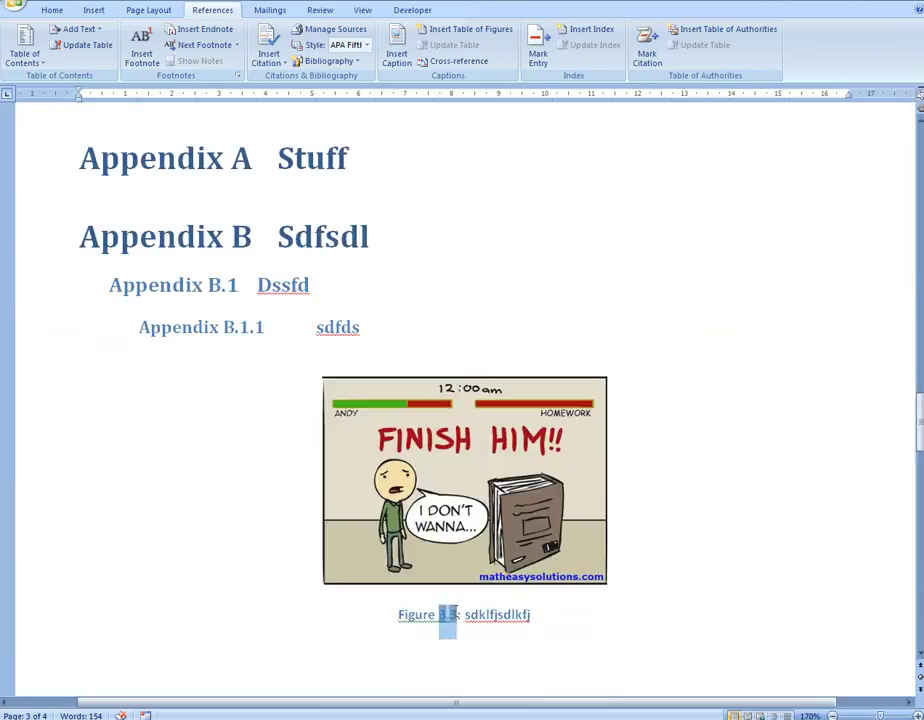
pyautogui.rightClick(443, 614)
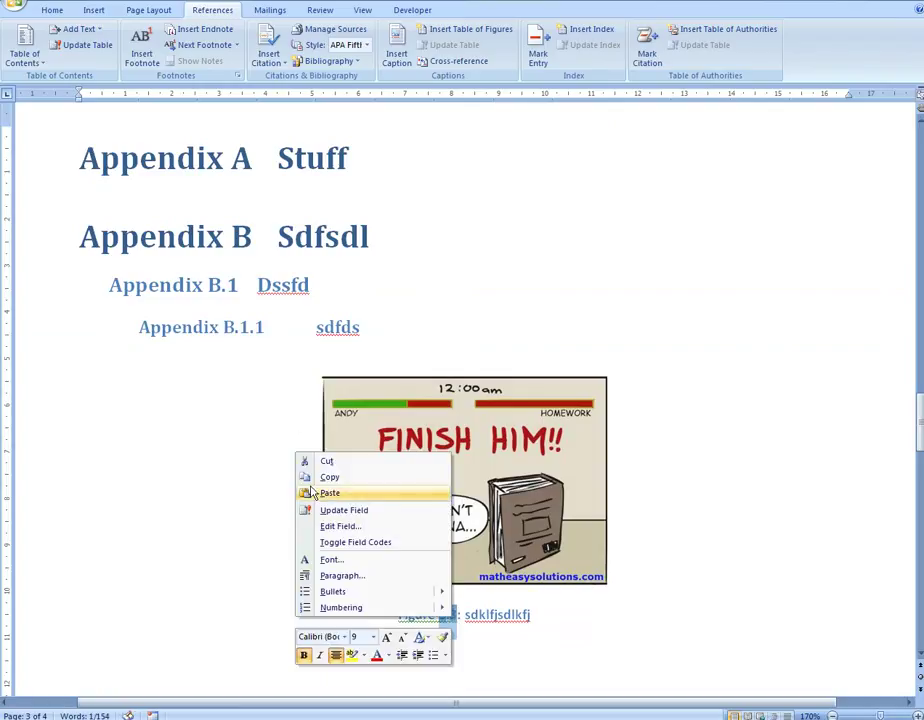
pyautogui.click(340, 526)
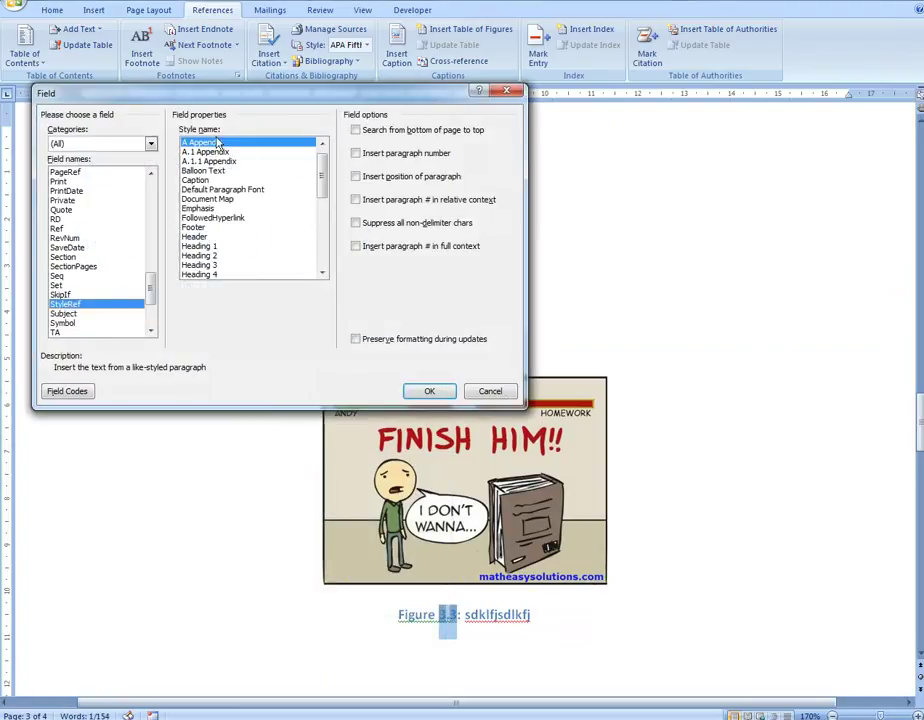
pyautogui.click(366, 340)
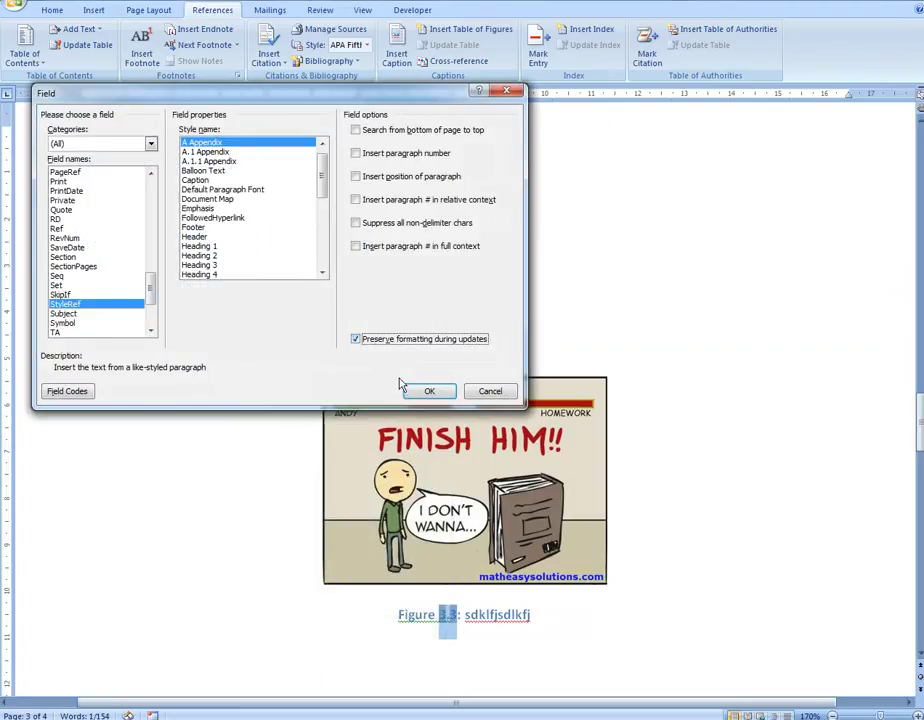
pyautogui.click(425, 391)
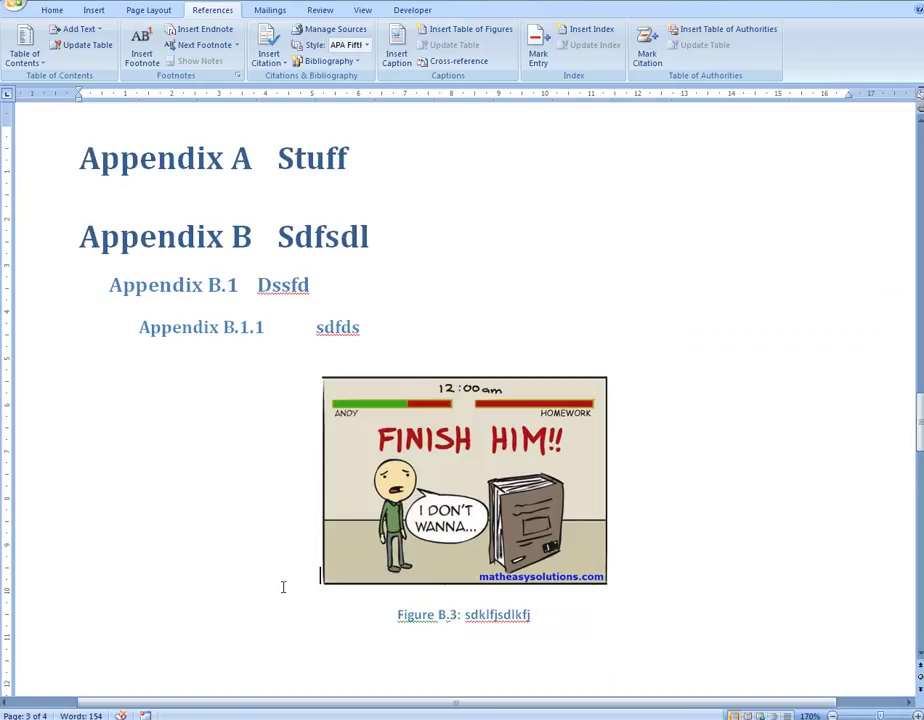
pyautogui.scroll(-2, 282, 586)
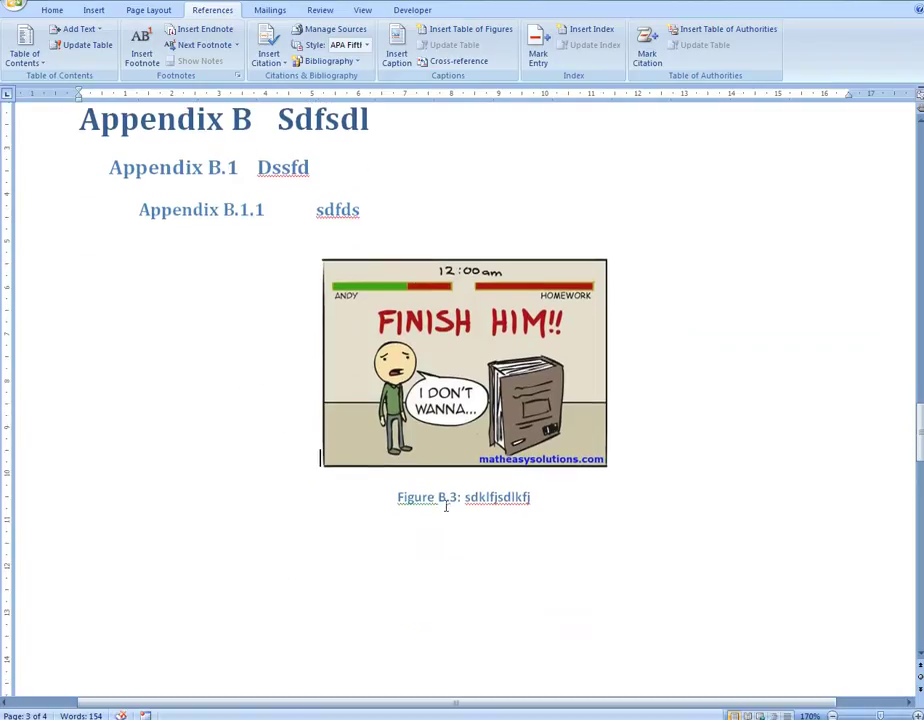
# Duplicate the Figure 3.2 caption onto a new line directly below it.
pyautogui.scroll(19, 455, 475)
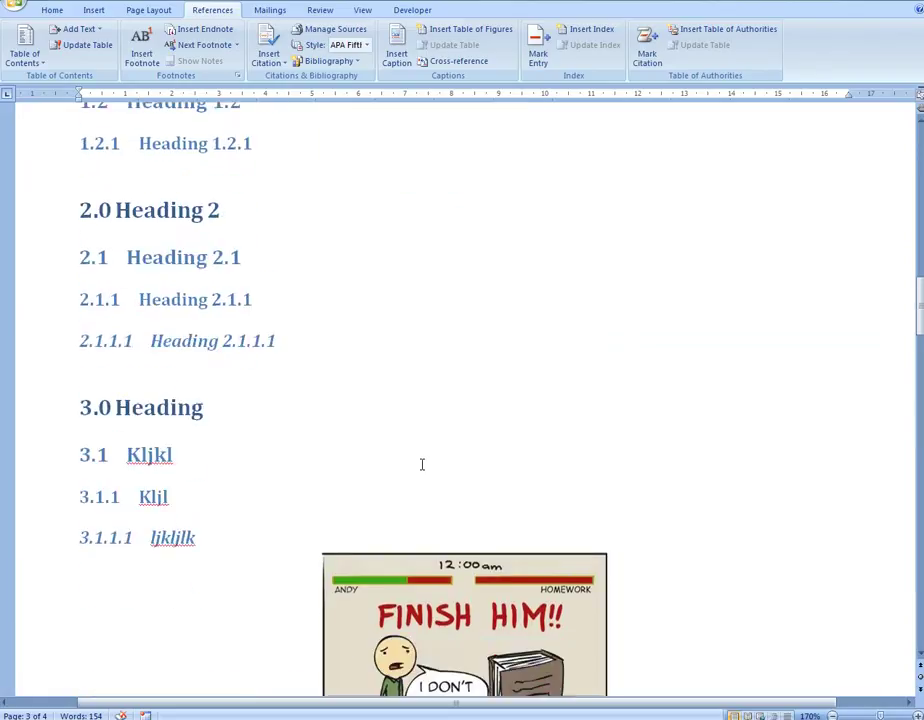
pyautogui.scroll(-3, 400, 470)
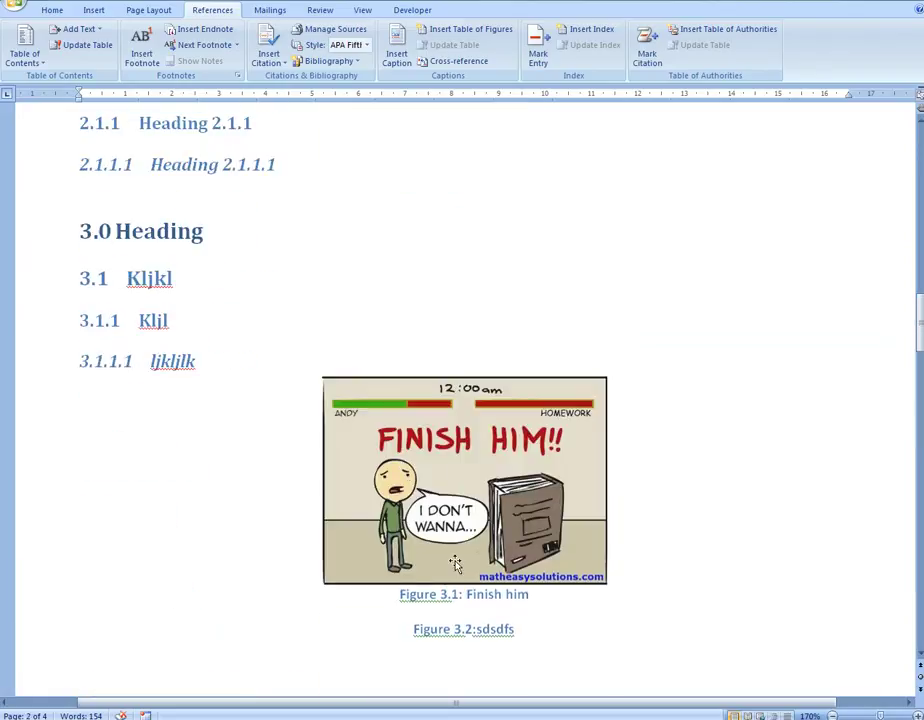
pyautogui.scroll(-1, 433, 584)
pyautogui.scroll(-2, 517, 559)
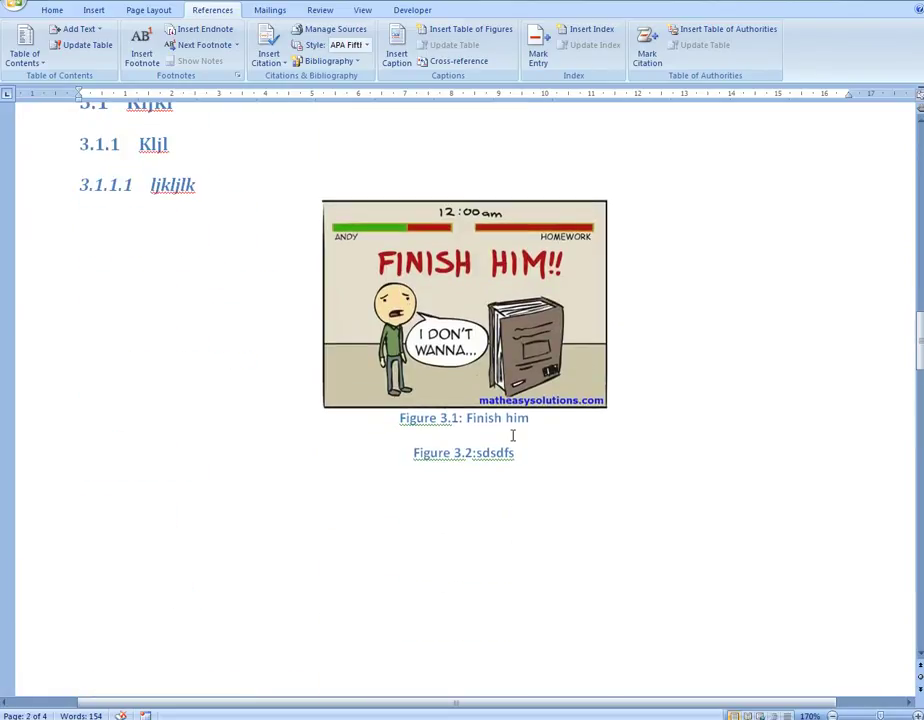
pyautogui.moveTo(518, 454); pyautogui.dragTo(425, 462)
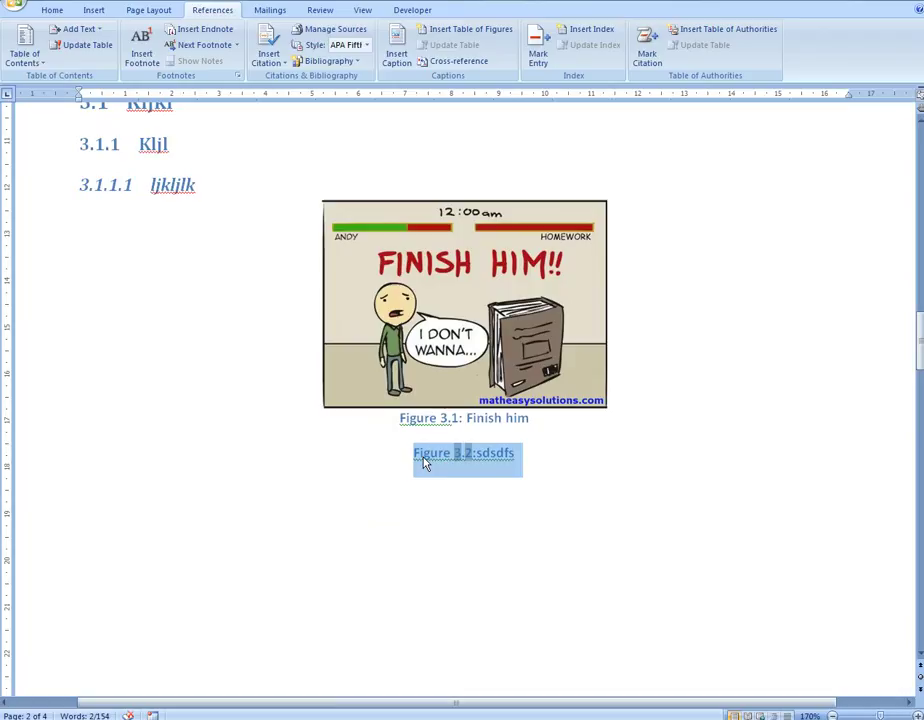
pyautogui.hotkey('ctrl', 'c')
pyautogui.click(666, 462)
pyautogui.press('Return')
pyautogui.hotkey('ctrl', 'v')
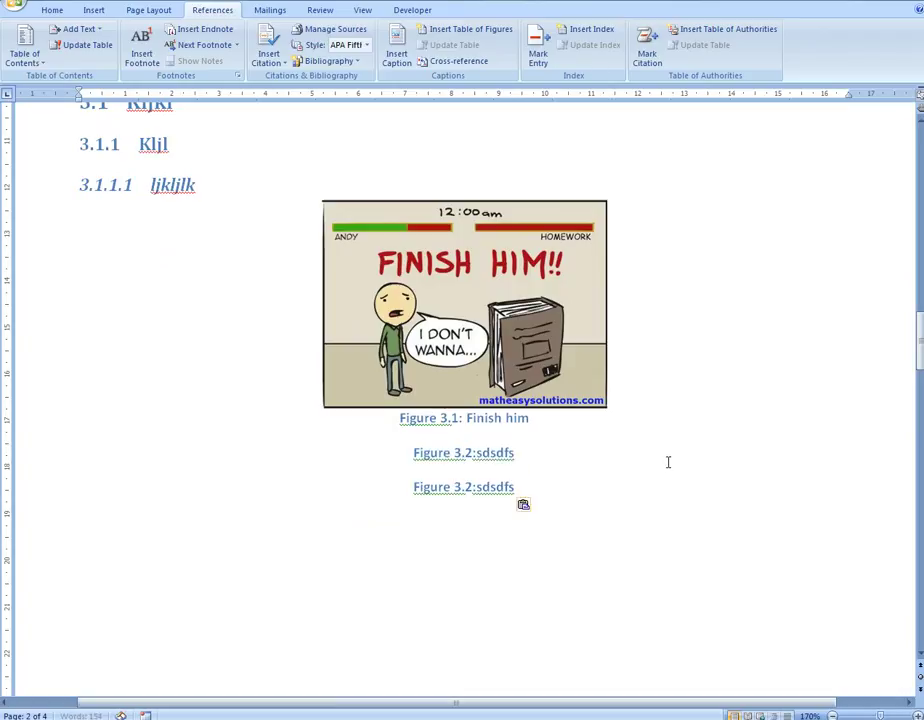
pyautogui.press('Return')
# Update both caption number fields so the copy reads Figure 3.3:sdsdfs.
pyautogui.scroll(-15, 476, 488)
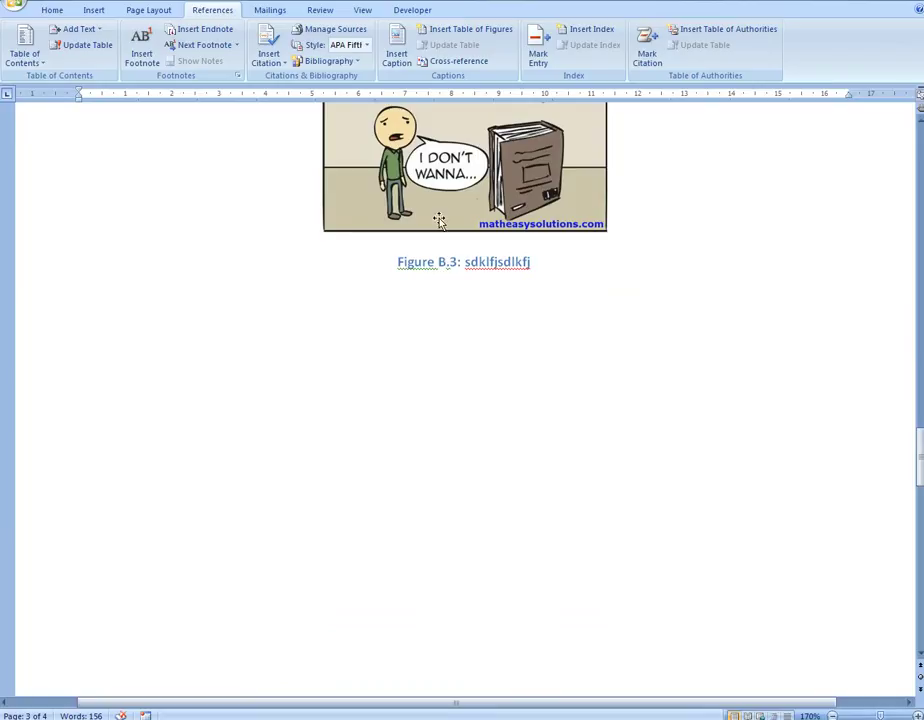
pyautogui.scroll(15, 438, 220)
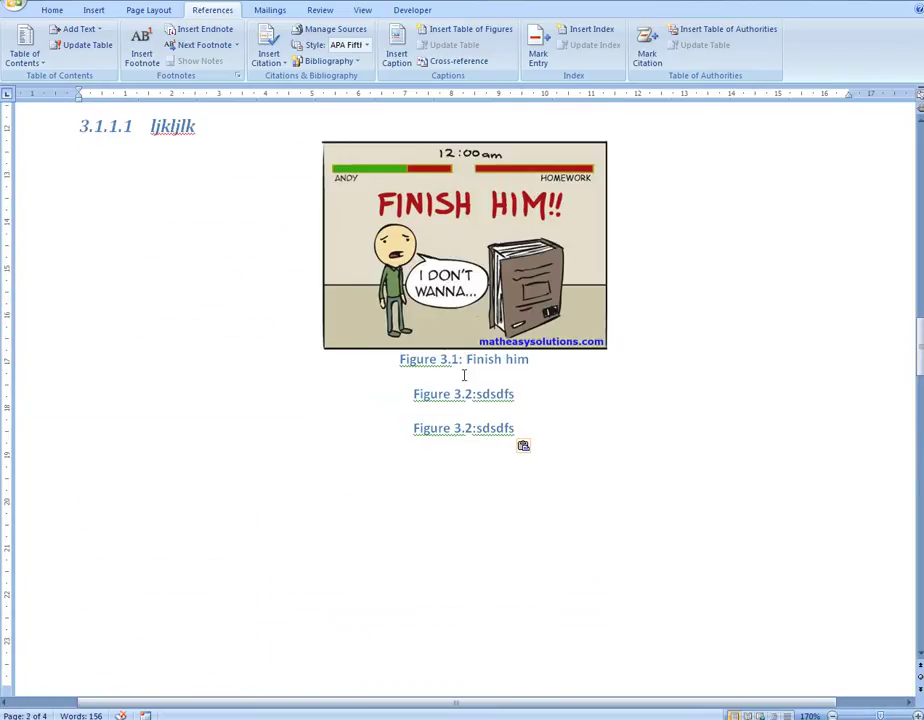
pyautogui.doubleClick(470, 396)
pyautogui.rightClick(459, 396)
pyautogui.click(367, 452)
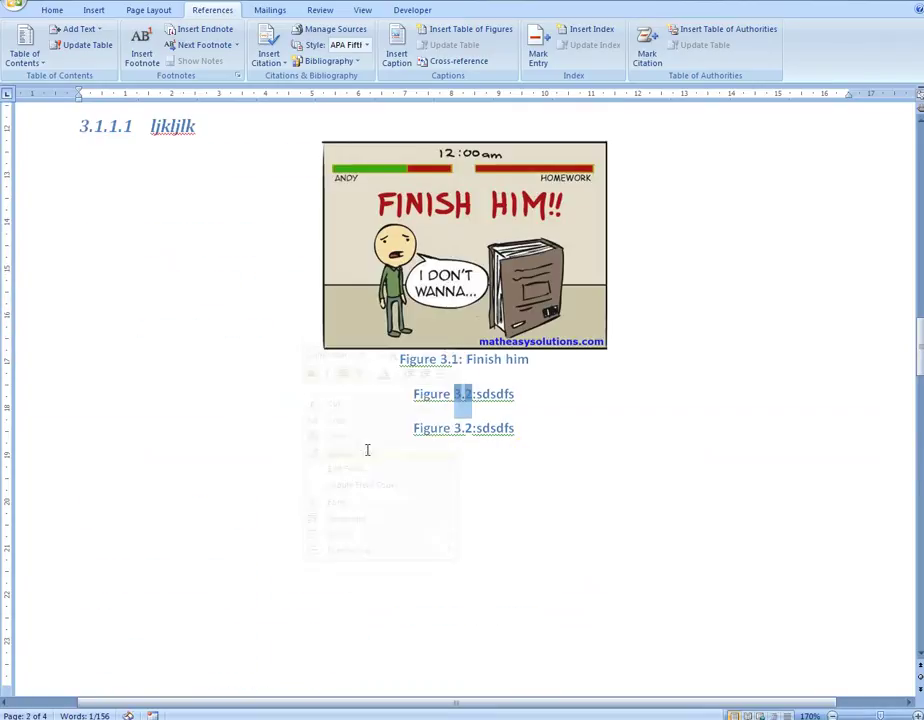
pyautogui.doubleClick(463, 428)
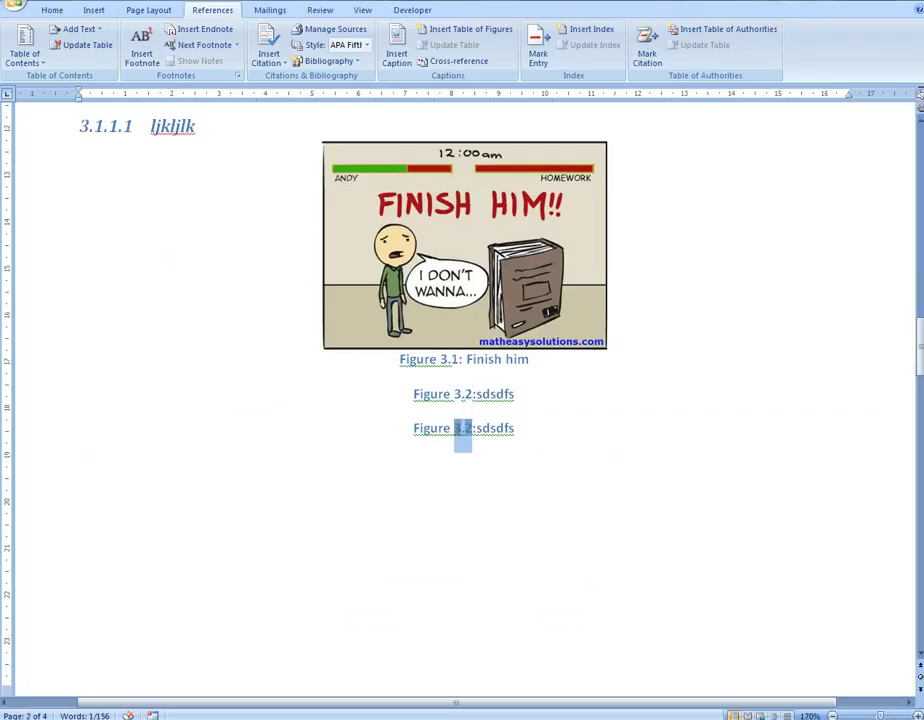
pyautogui.rightClick(463, 428)
pyautogui.click(359, 485)
pyautogui.click(591, 463)
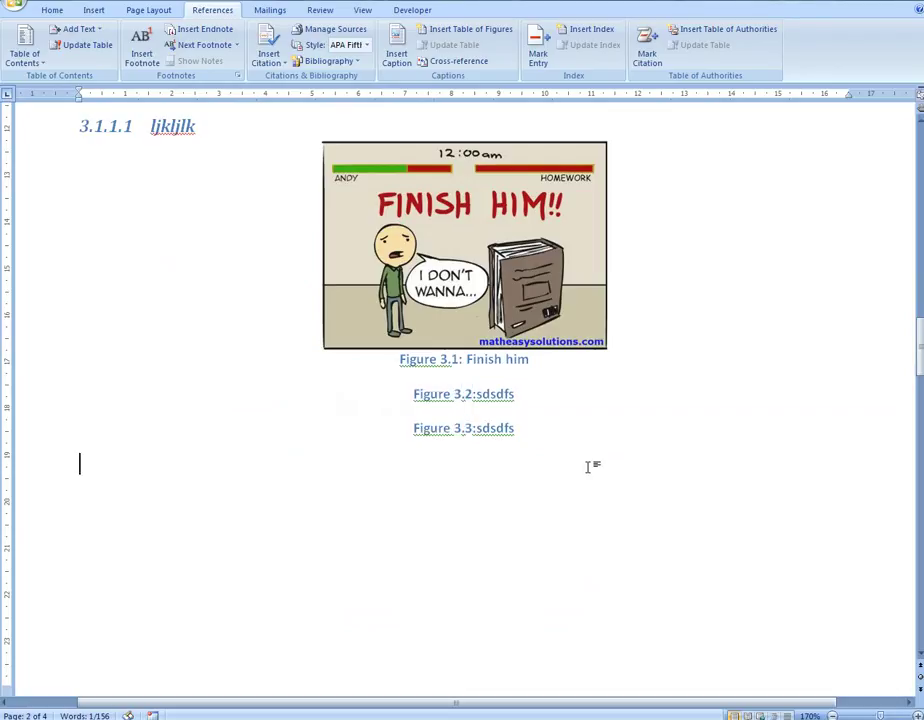
# Start a new line under heading 3.1.1.1 with the text 'sdklfjsflk See'.
pyautogui.scroll(4, 465, 432)
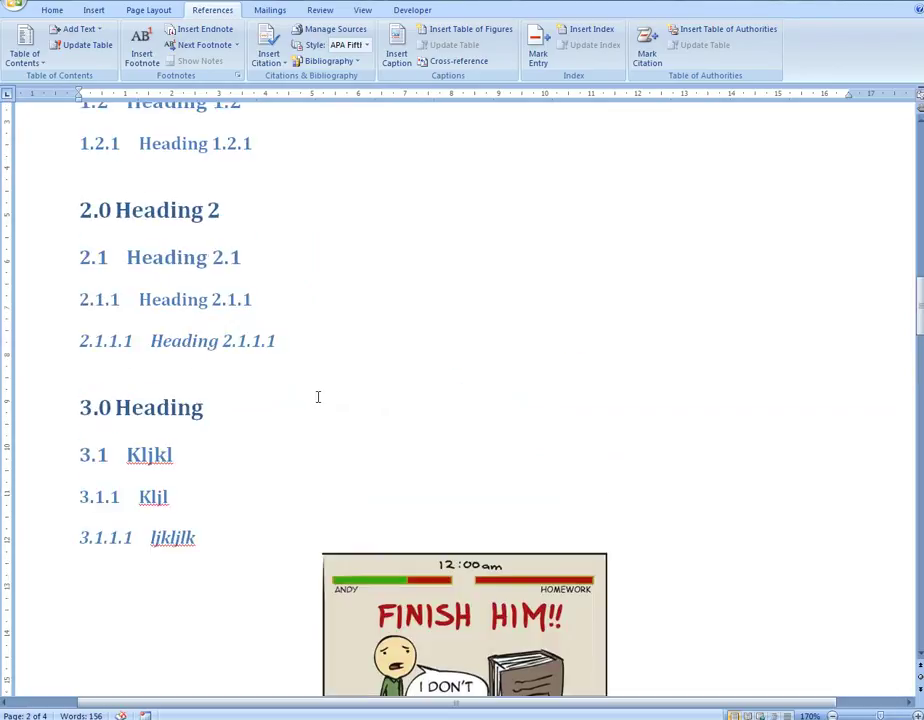
pyautogui.scroll(-4, 318, 396)
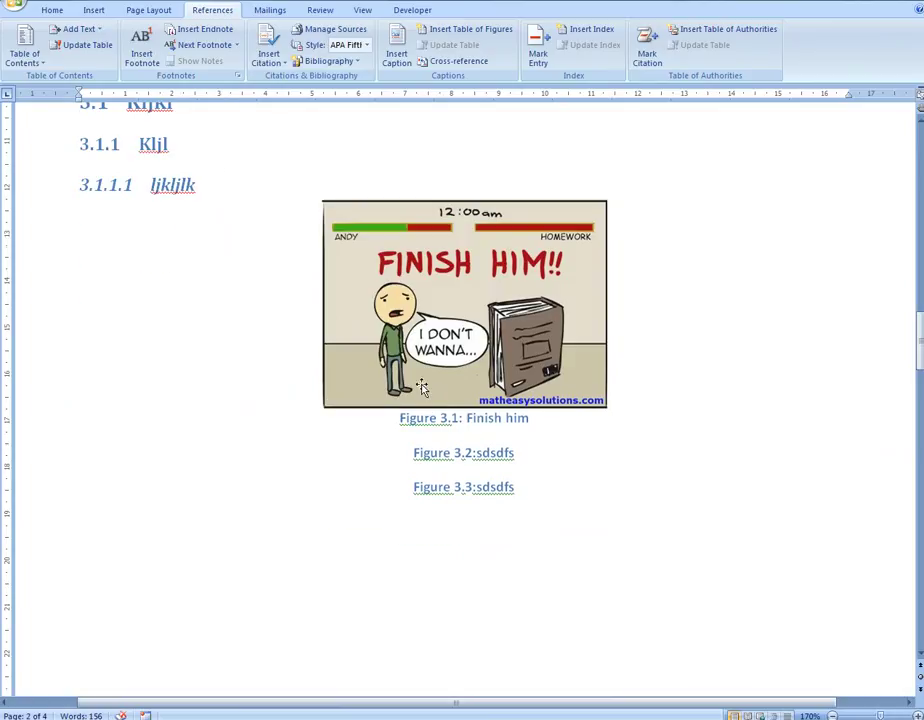
pyautogui.scroll(2, 233, 274)
pyautogui.click(210, 313)
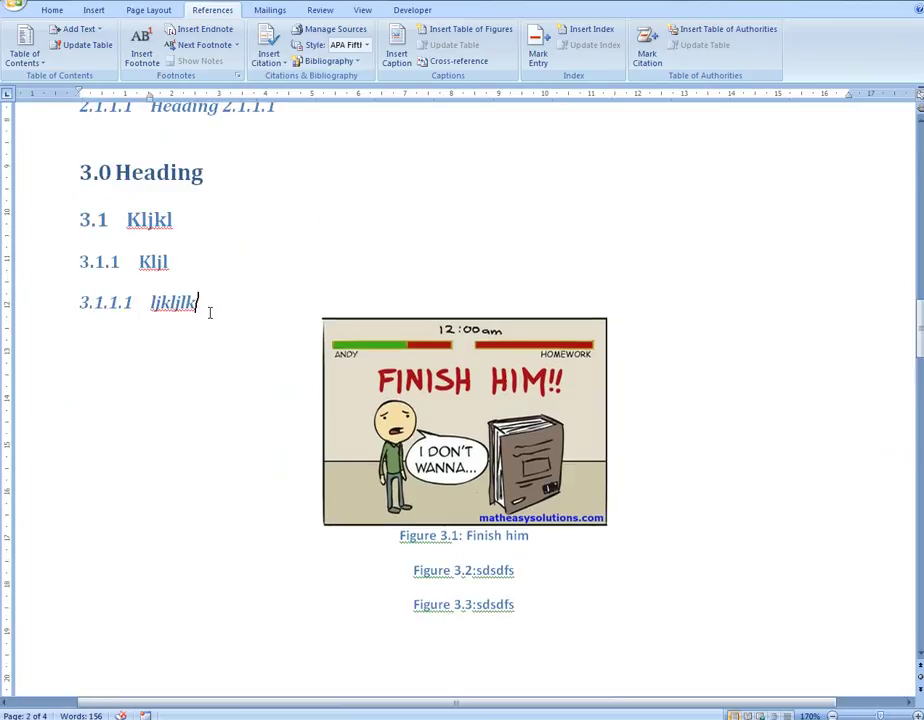
pyautogui.press('Return')
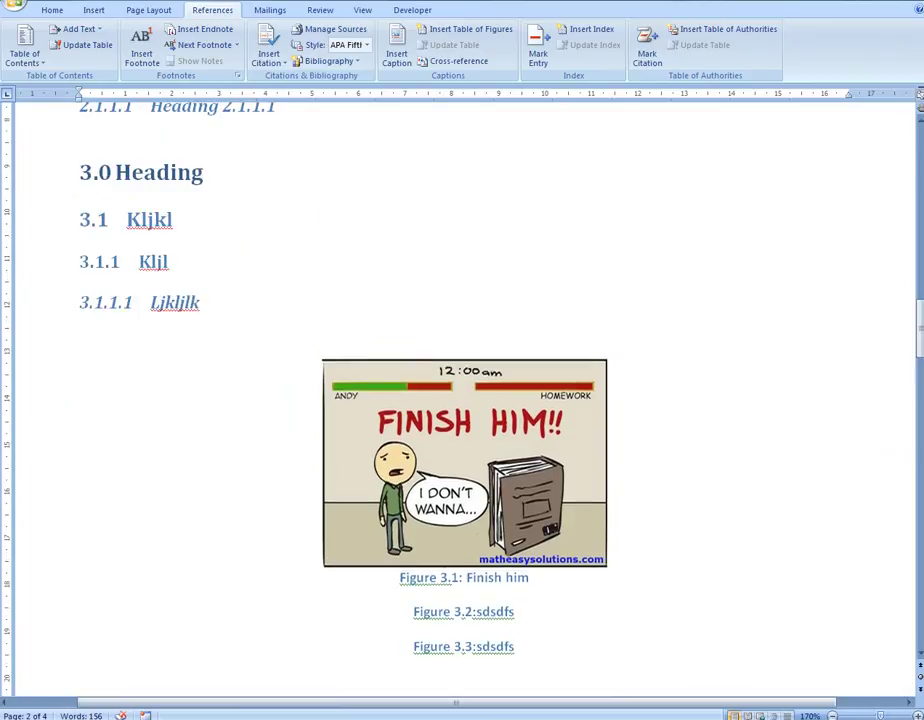
pyautogui.click(451, 63)
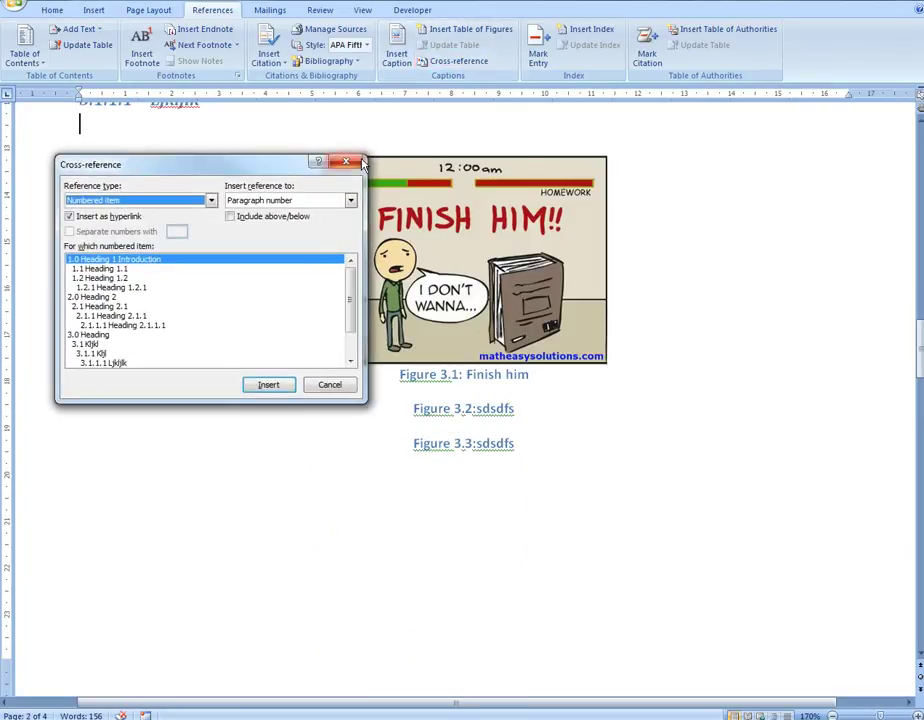
pyautogui.click(357, 162)
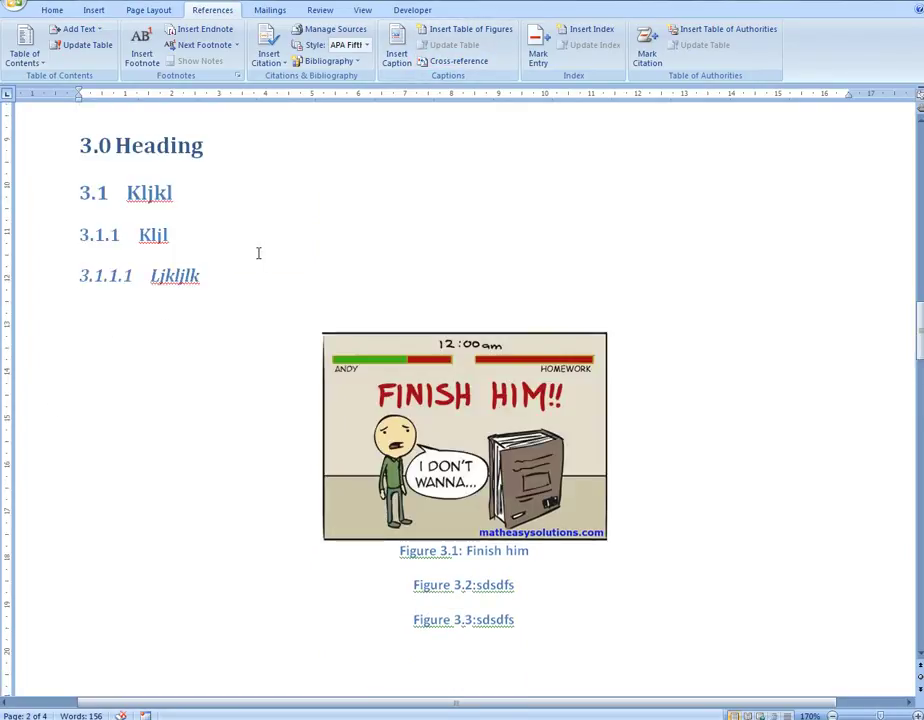
pyautogui.write('sdklfjsflk See')
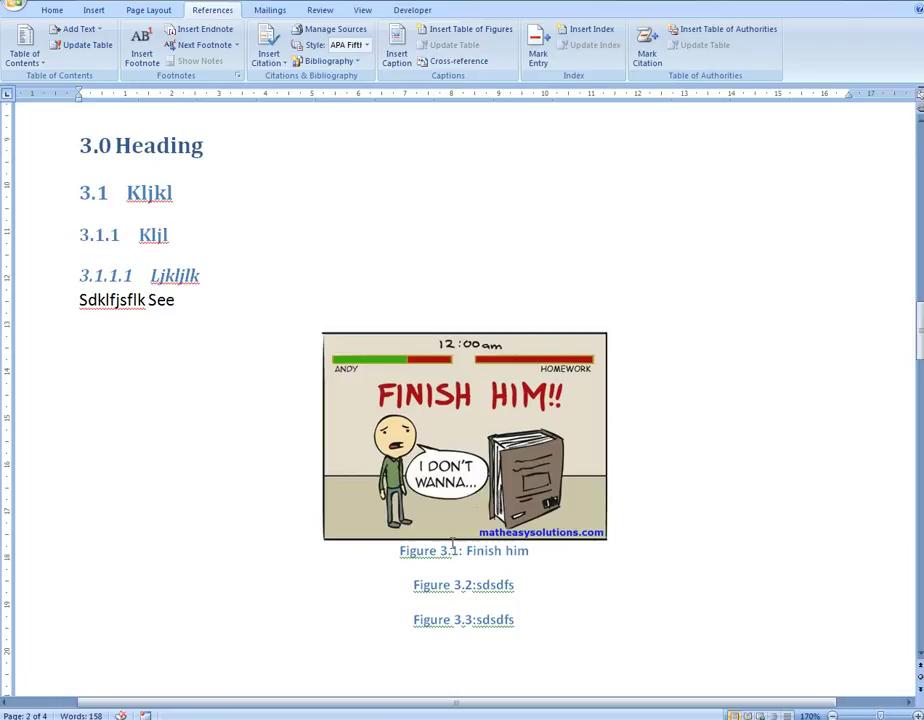
# Insert a label-and-number cross-reference to Figure 3.1 after 'See' and end the sentence with a period.
pyautogui.click(455, 62)
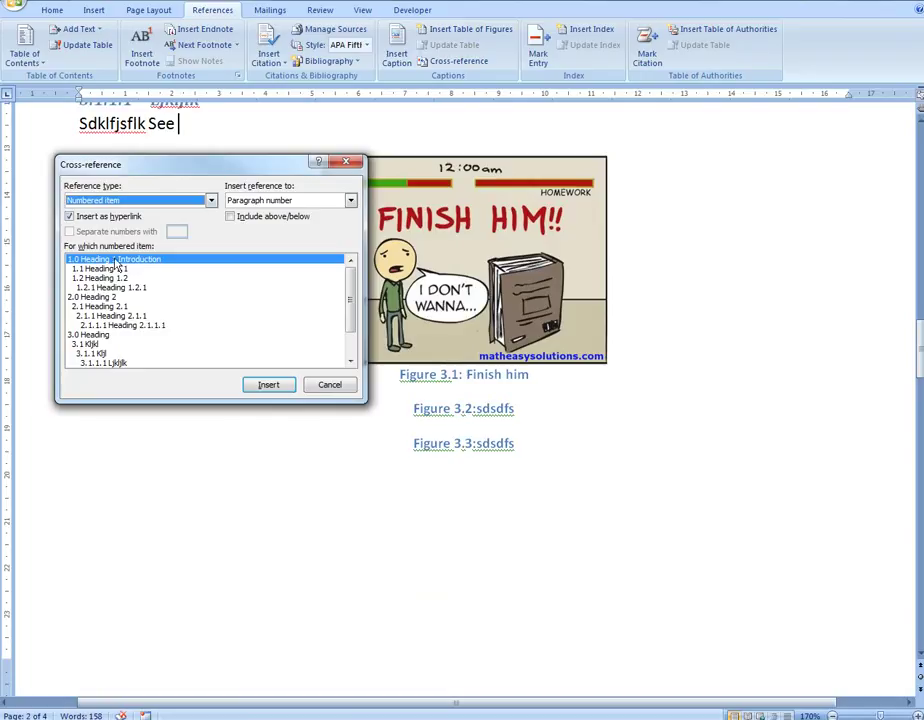
pyautogui.click(150, 199)
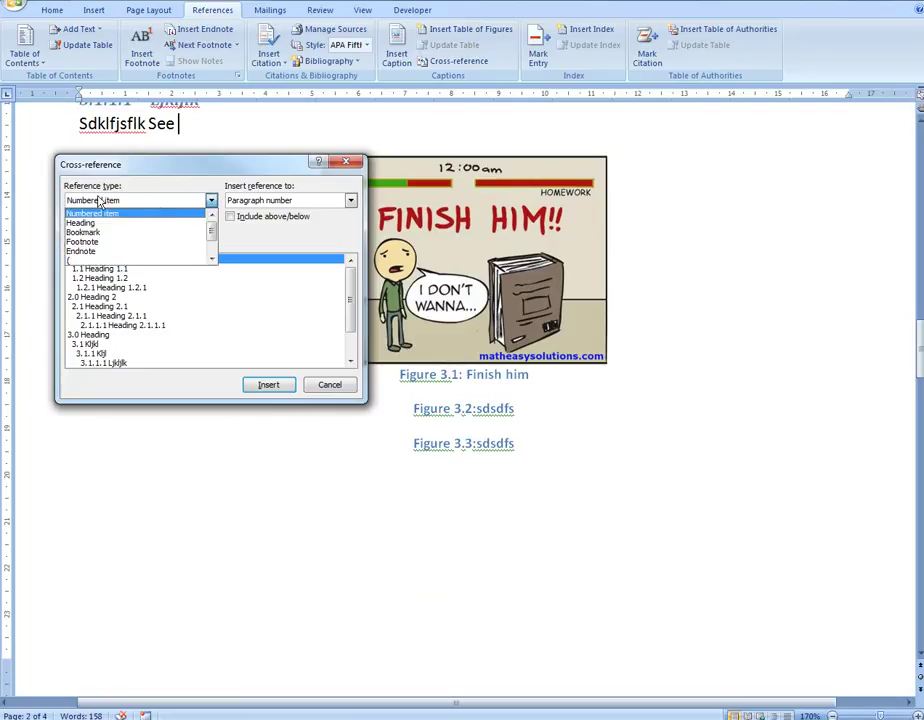
pyautogui.scroll(-3, 92, 235)
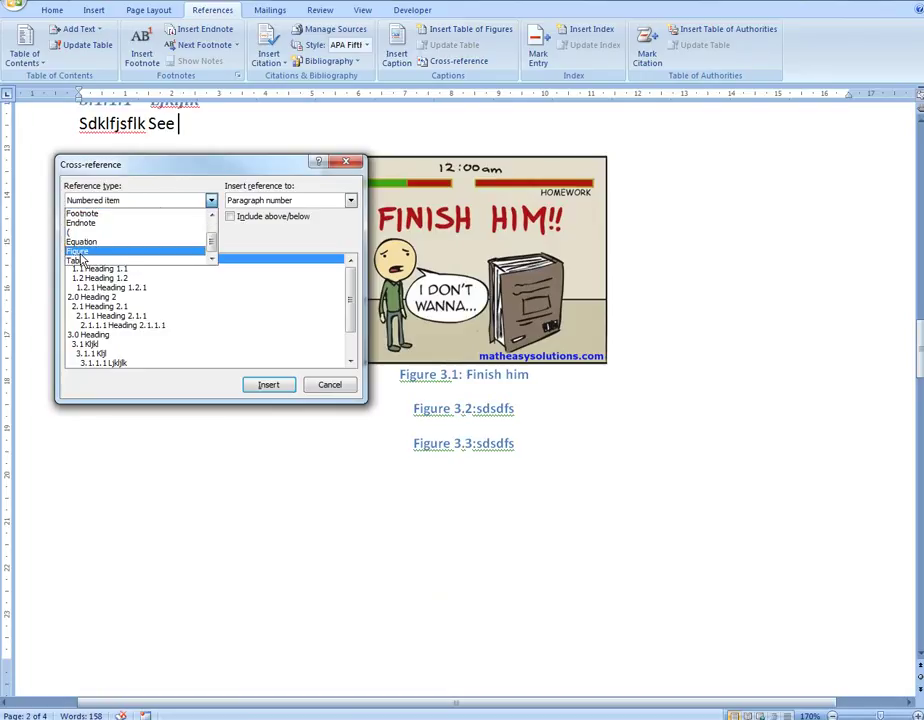
pyautogui.click(79, 251)
pyautogui.click(350, 200)
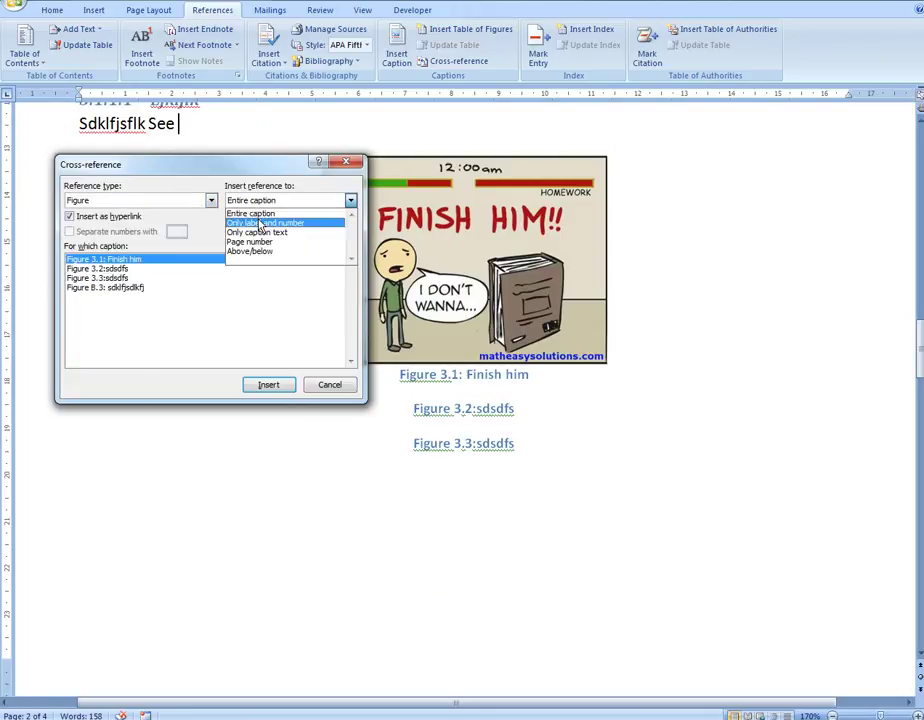
pyautogui.click(259, 223)
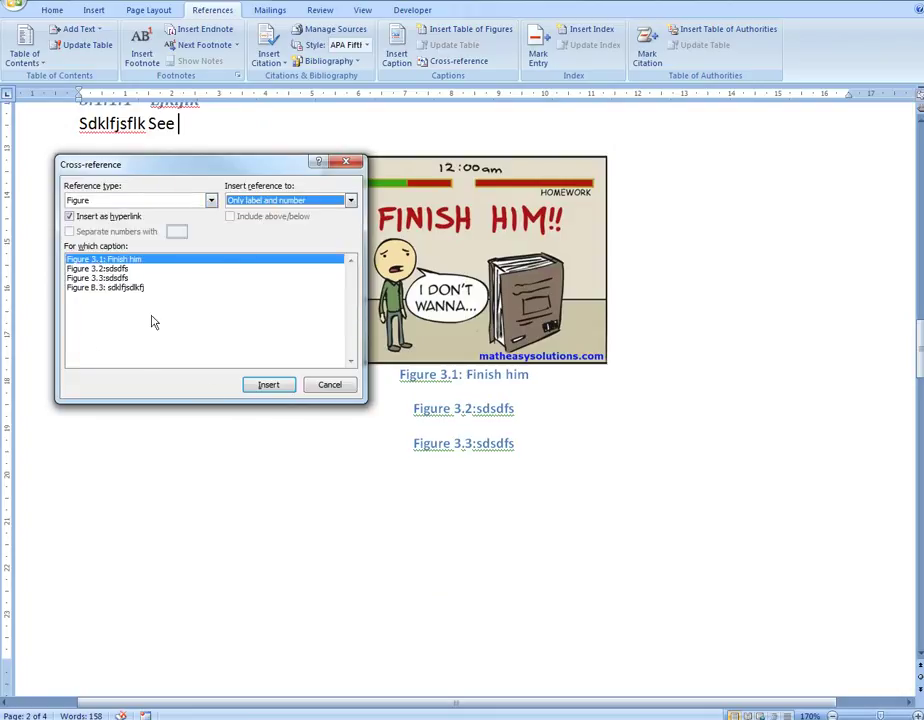
pyautogui.click(266, 387)
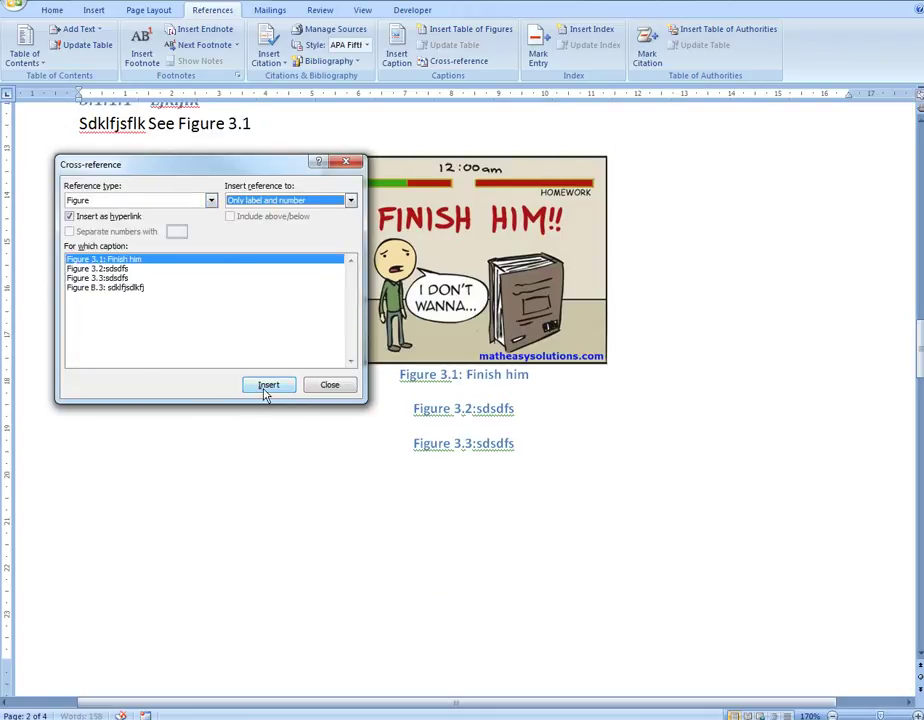
pyautogui.click(326, 384)
pyautogui.scroll(3, 258, 358)
pyautogui.write('.')
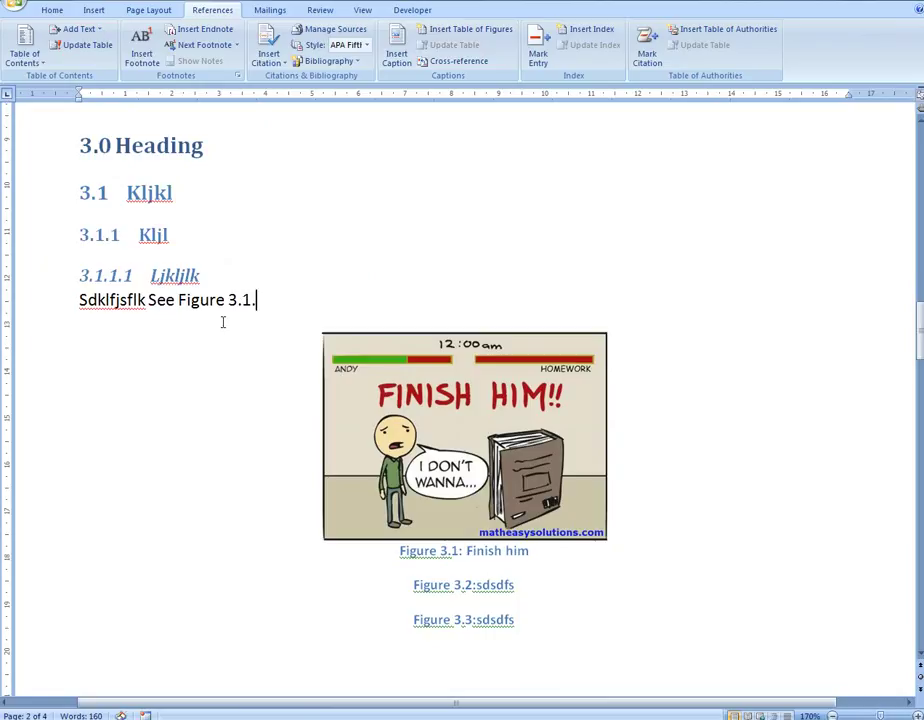
pyautogui.press('Return')
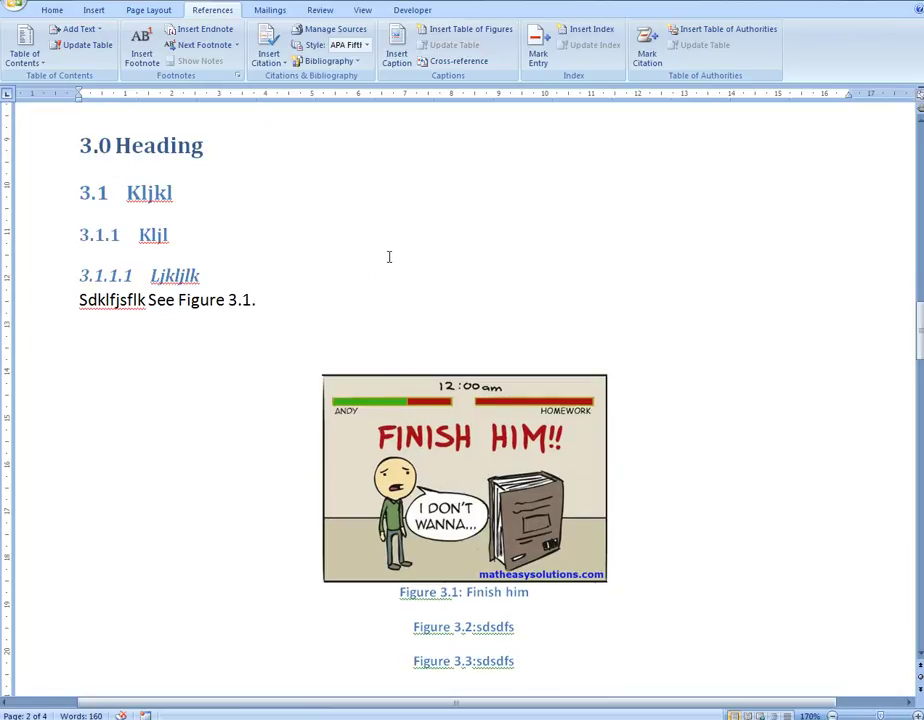
# Add a centred 'Figure 3.1: first figure' caption above the cartoon.
pyautogui.click(399, 58)
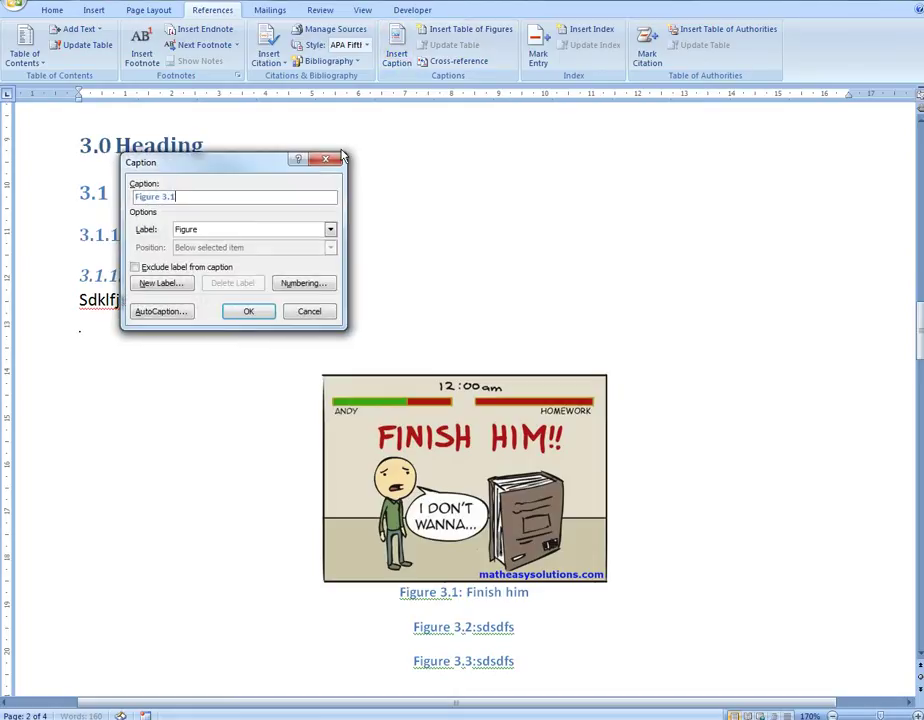
pyautogui.press('Return')
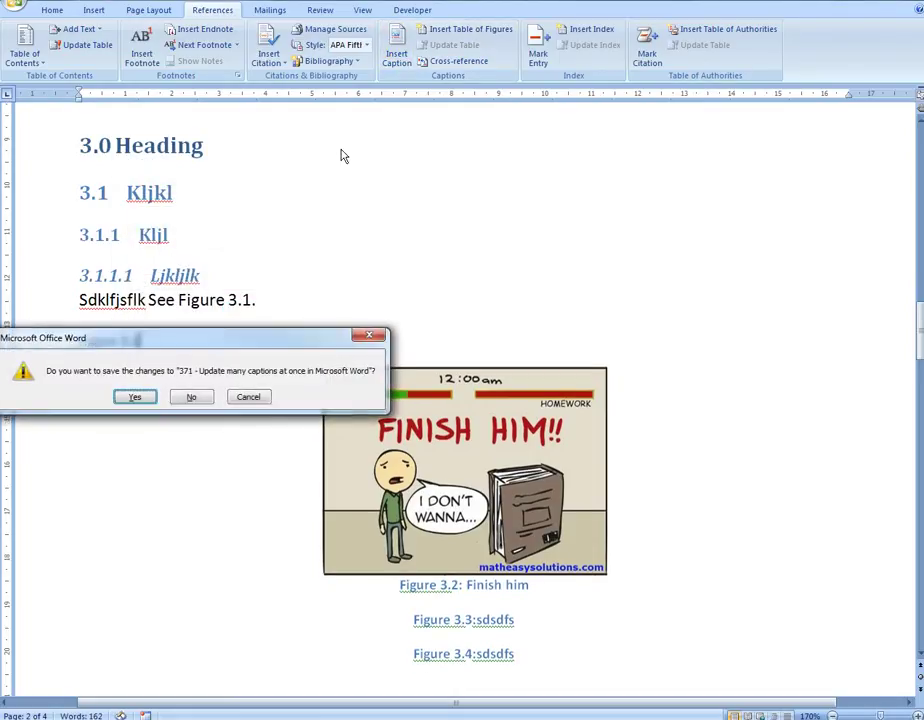
pyautogui.press('Escape')
pyautogui.hotkey('ctrl', 'e')
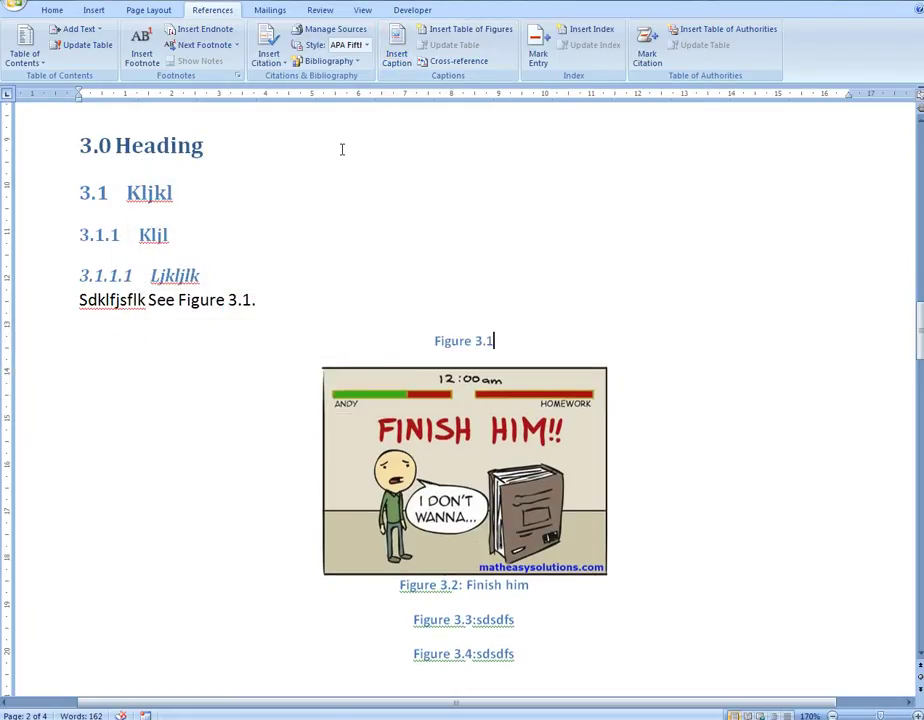
pyautogui.write(': firs')
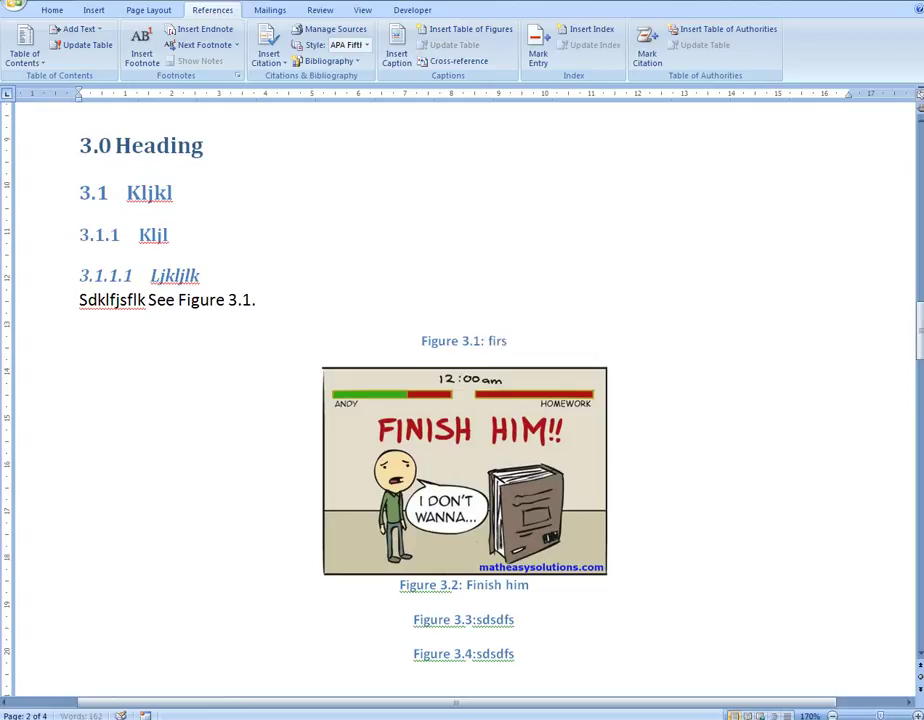
pyautogui.write('t figure')
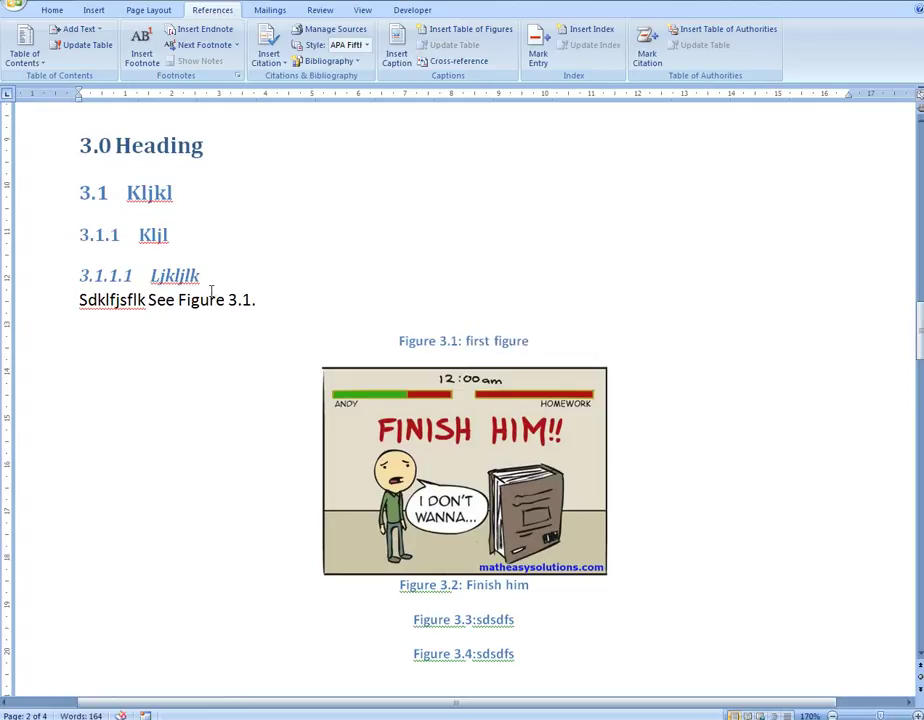
# Test-update the cross-reference to Figure 3.2, then undo it back to Figure 3.1.
pyautogui.click(229, 300)
pyautogui.click(449, 590)
pyautogui.click(231, 300)
pyautogui.rightClick(231, 300)
pyautogui.click(168, 356)
pyautogui.hotkey('ctrl', 'z')
pyautogui.click(260, 299)
pyautogui.scroll(-3, 306, 344)
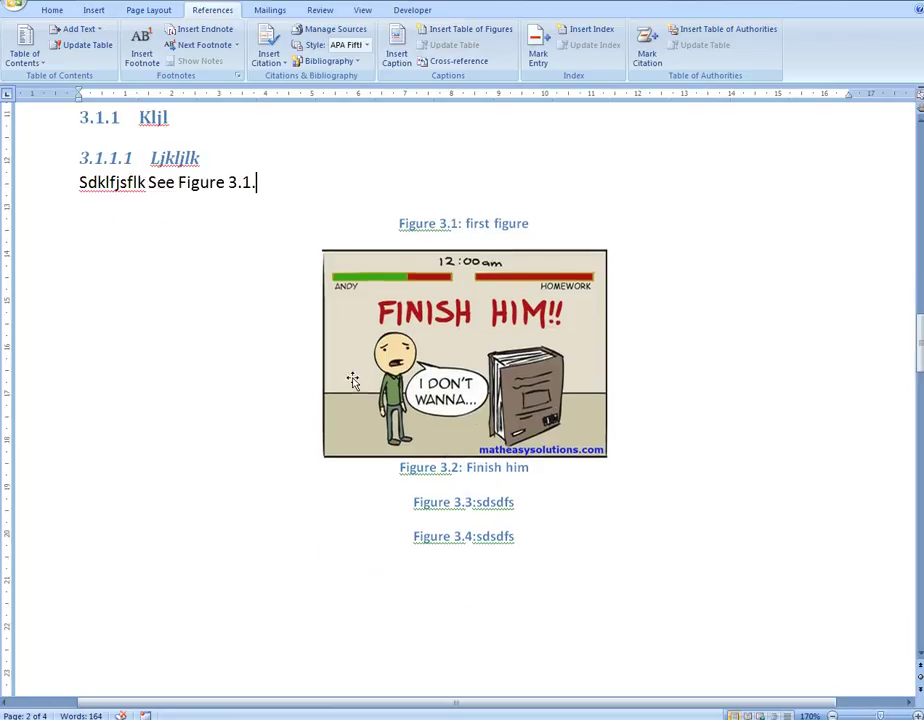
pyautogui.scroll(3, 197, 236)
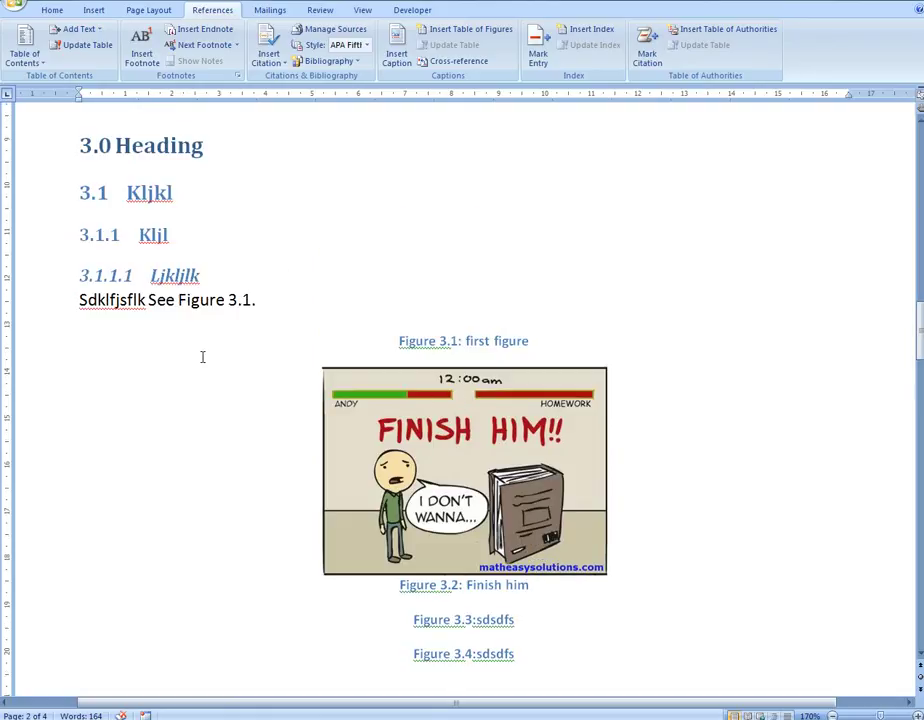
pyautogui.scroll(6, 202, 356)
pyautogui.scroll(-4, 202, 356)
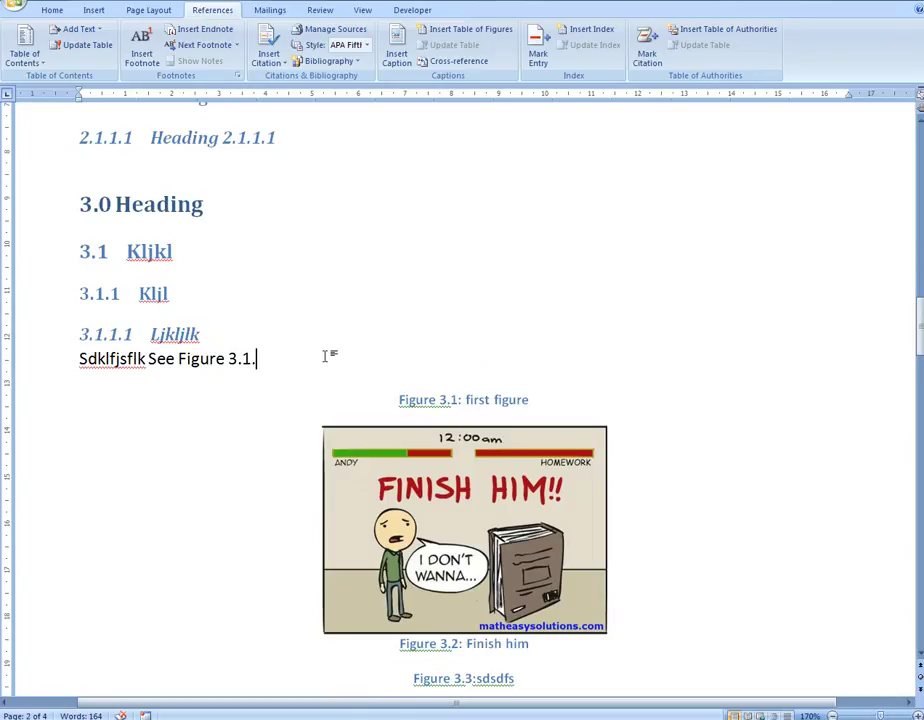
# Update every field in the document, rebuilding the entire table of figures.
pyautogui.hotkey('ctrl', 'a')
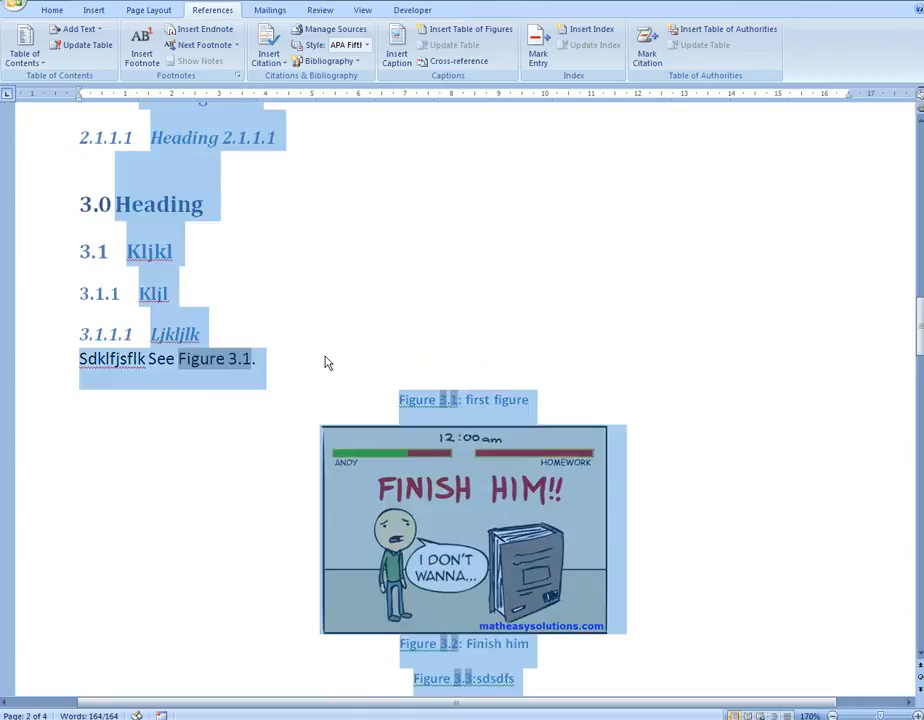
pyautogui.rightClick(242, 364)
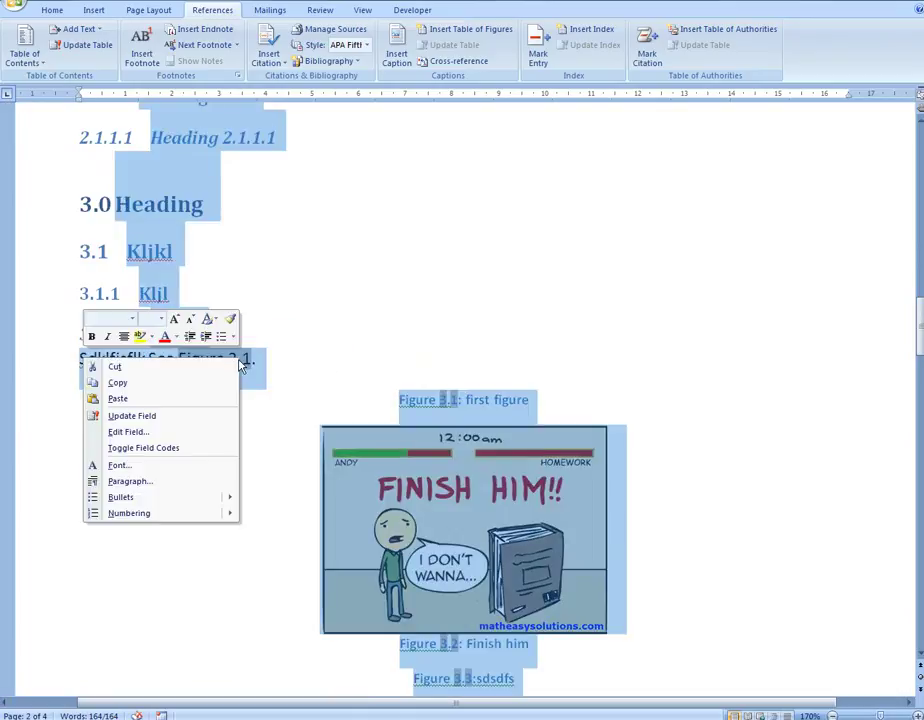
pyautogui.click(166, 417)
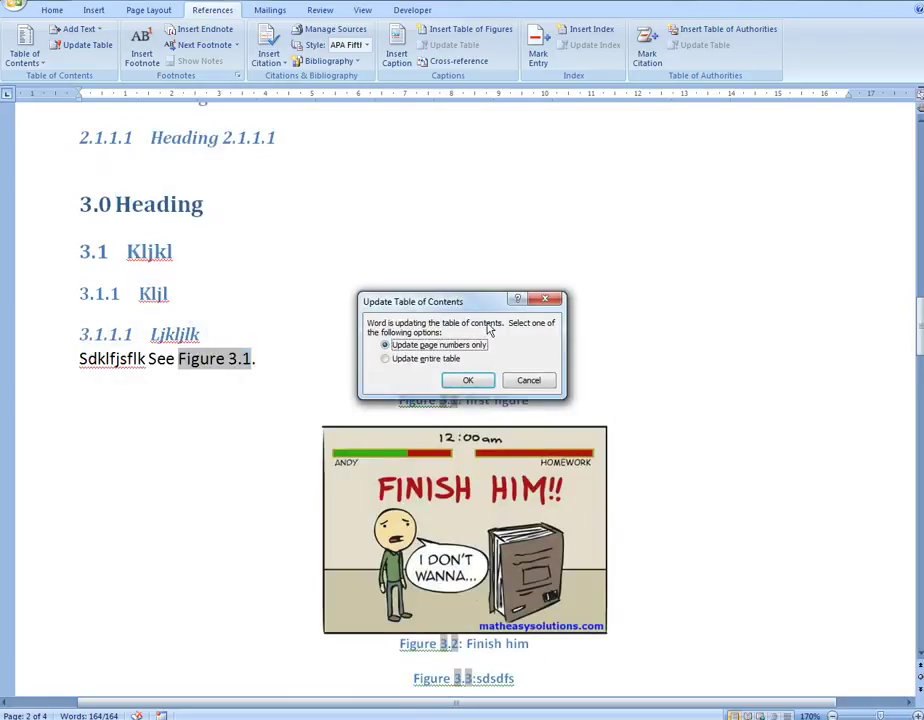
pyautogui.click(418, 362)
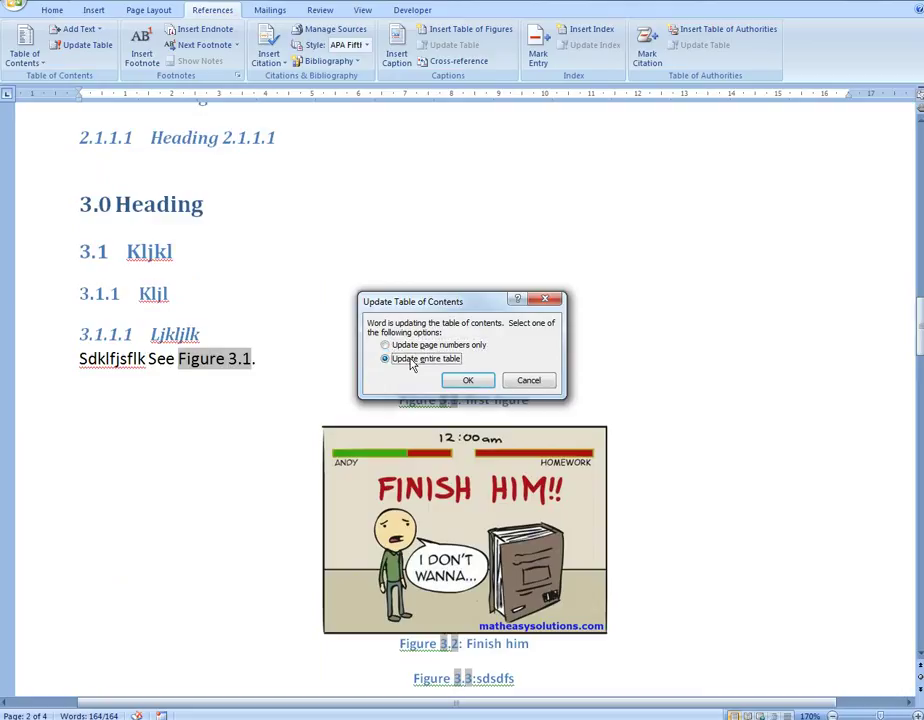
pyautogui.click(466, 381)
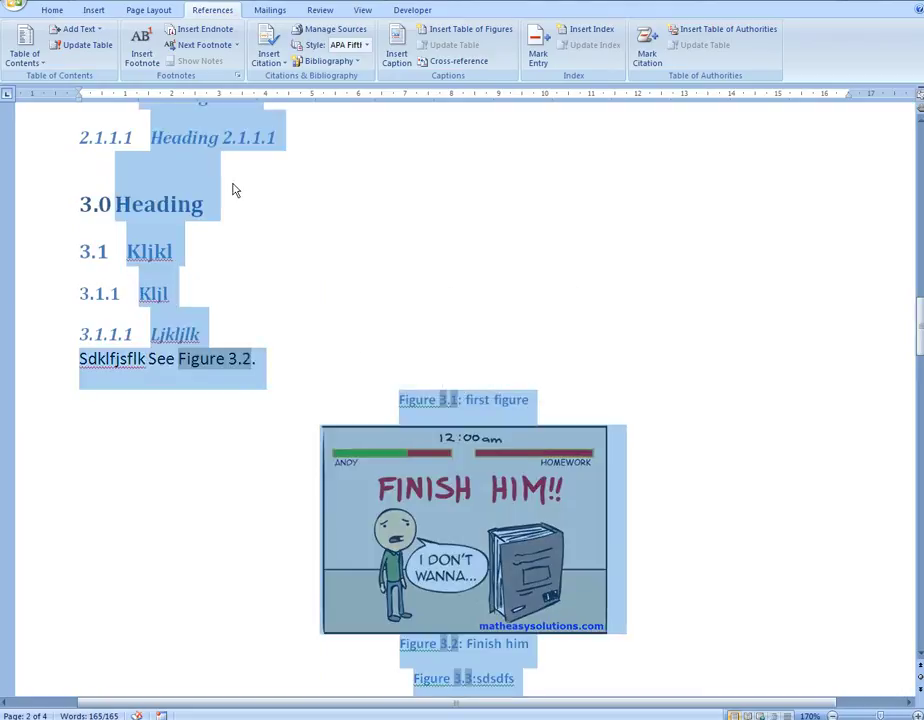
pyautogui.scroll(10, 239, 230)
pyautogui.scroll(-2, 250, 300)
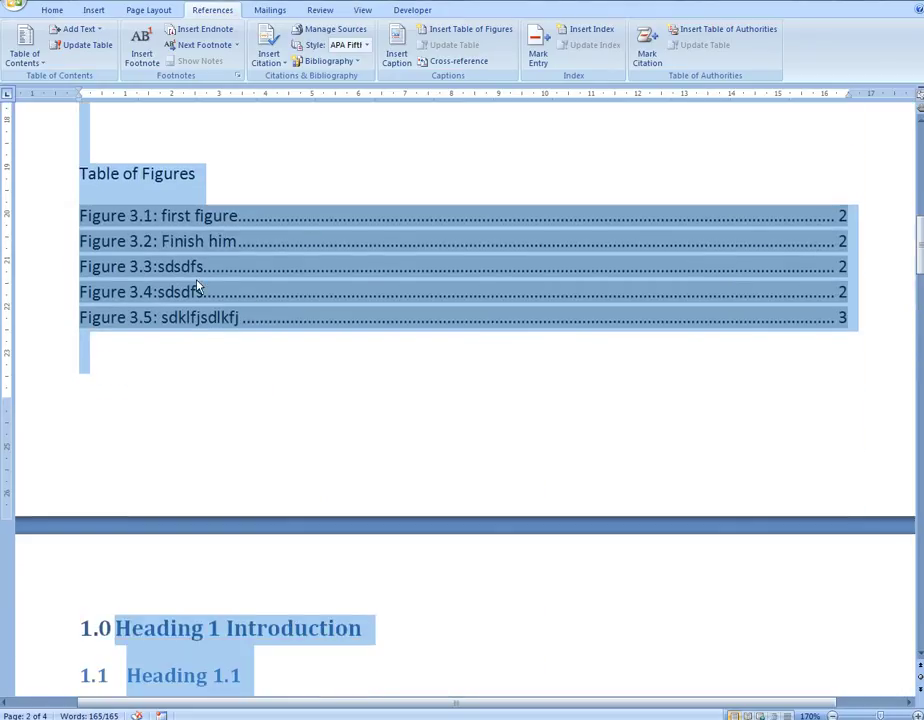
pyautogui.scroll(-8, 197, 313)
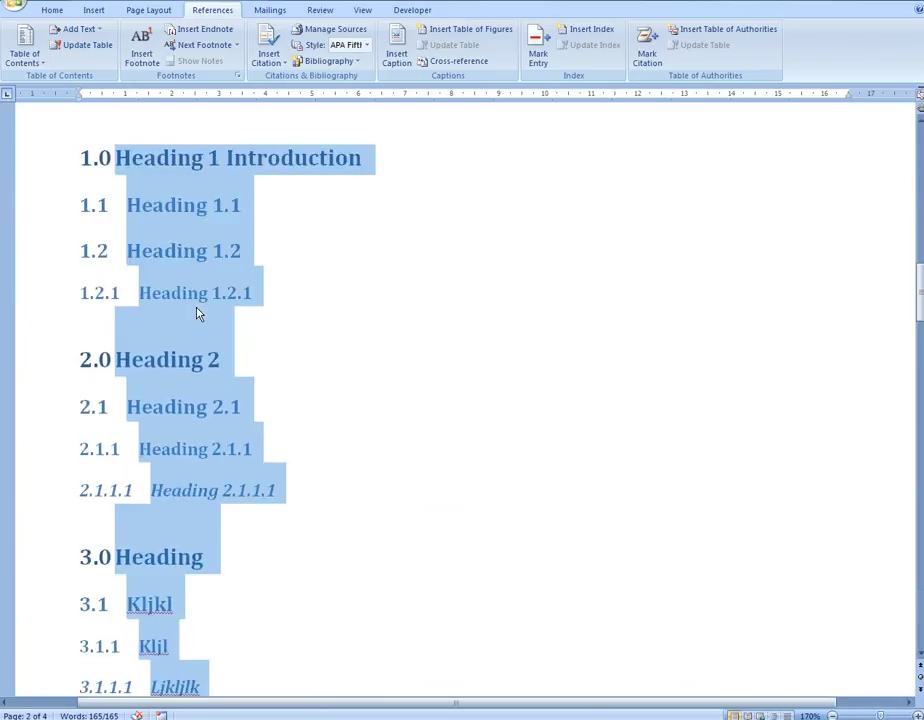
pyautogui.scroll(-2, 205, 318)
pyautogui.click(394, 546)
# Enable Preserve formatting during updates on the appendix caption's 3.5 number field to make it B.5.
pyautogui.scroll(-4, 300, 470)
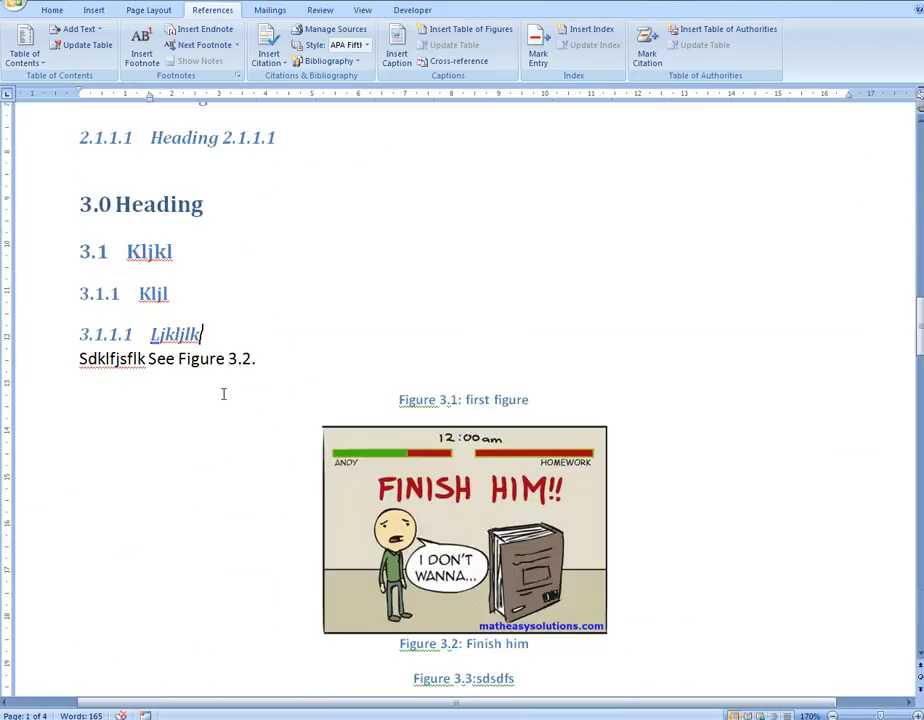
pyautogui.scroll(7, 224, 364)
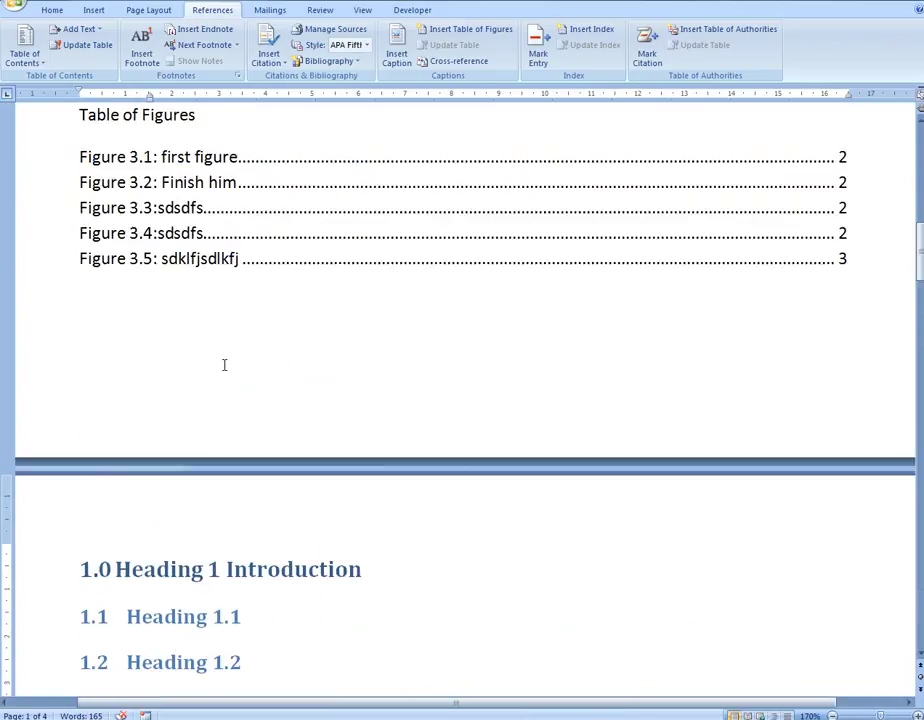
pyautogui.scroll(-8, 140, 258)
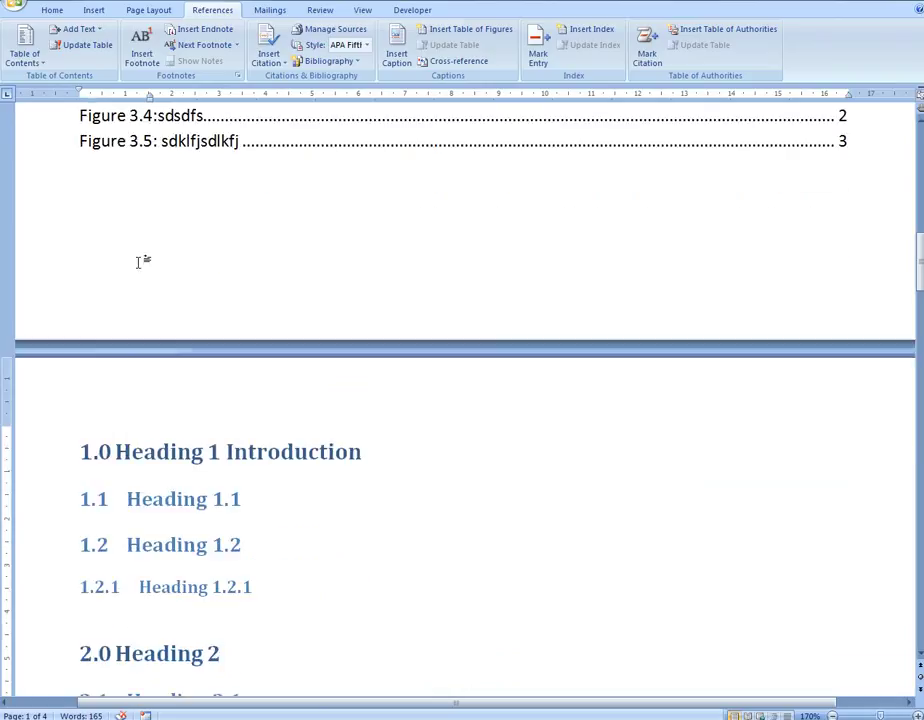
pyautogui.scroll(-15, 148, 255)
pyautogui.scroll(3, 427, 295)
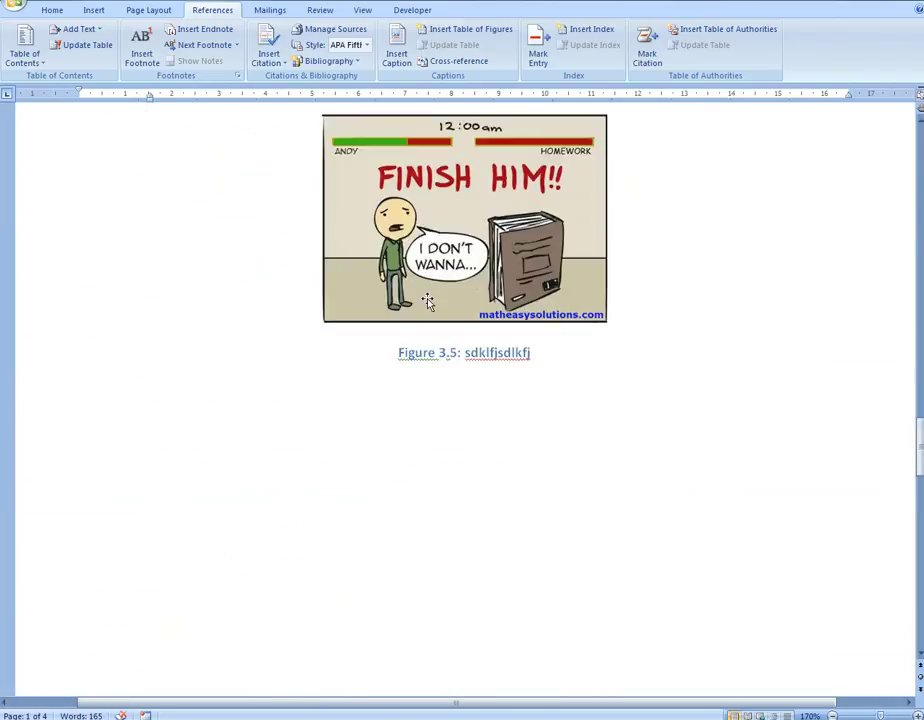
pyautogui.click(441, 353)
pyautogui.rightClick(450, 357)
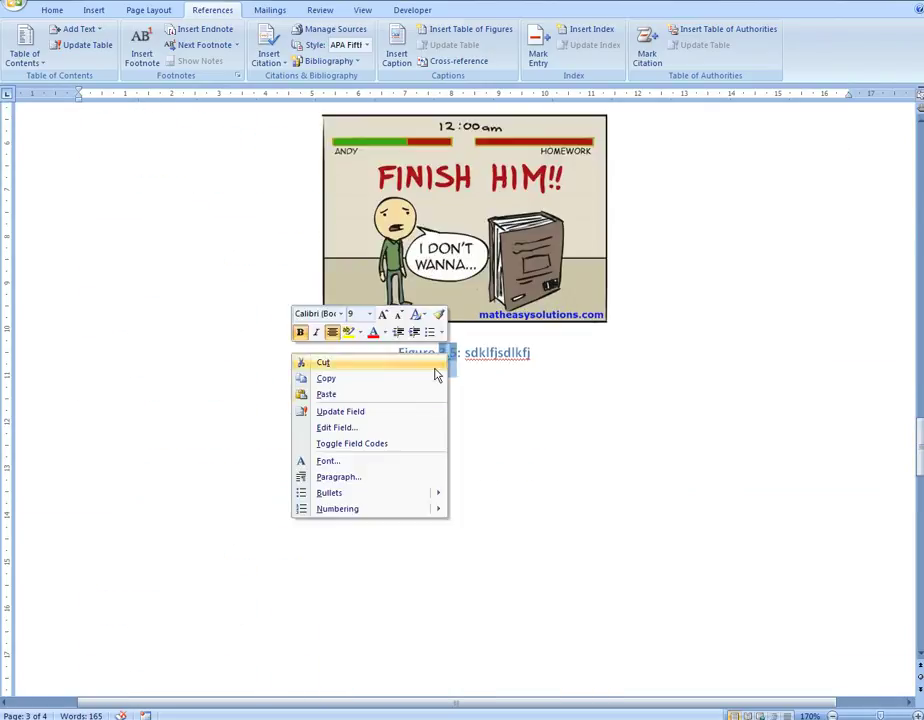
pyautogui.click(350, 428)
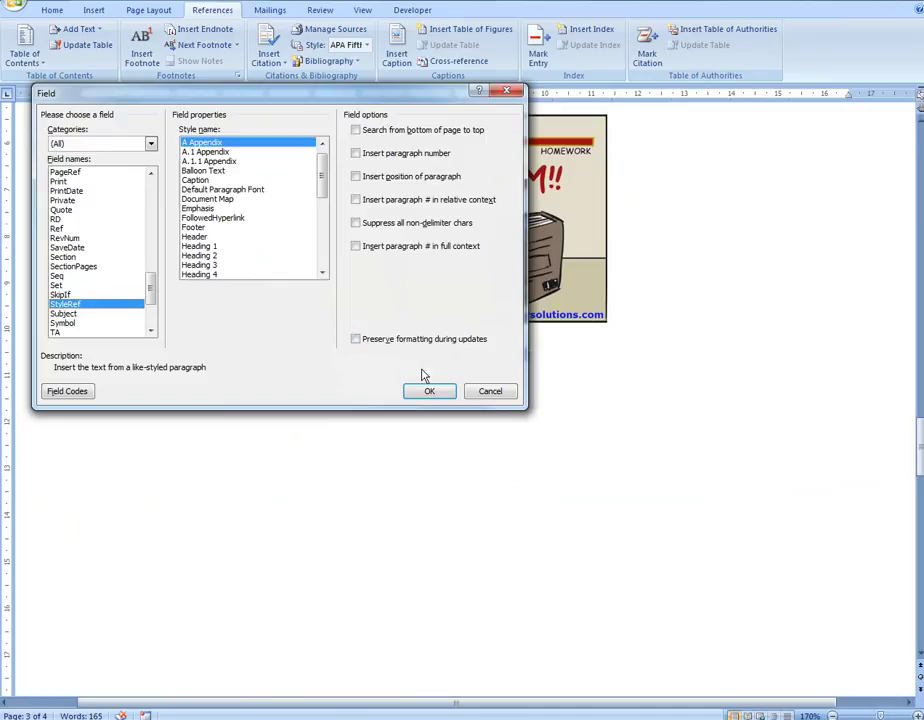
pyautogui.click(356, 339)
pyautogui.click(429, 391)
pyautogui.scroll(5, 443, 371)
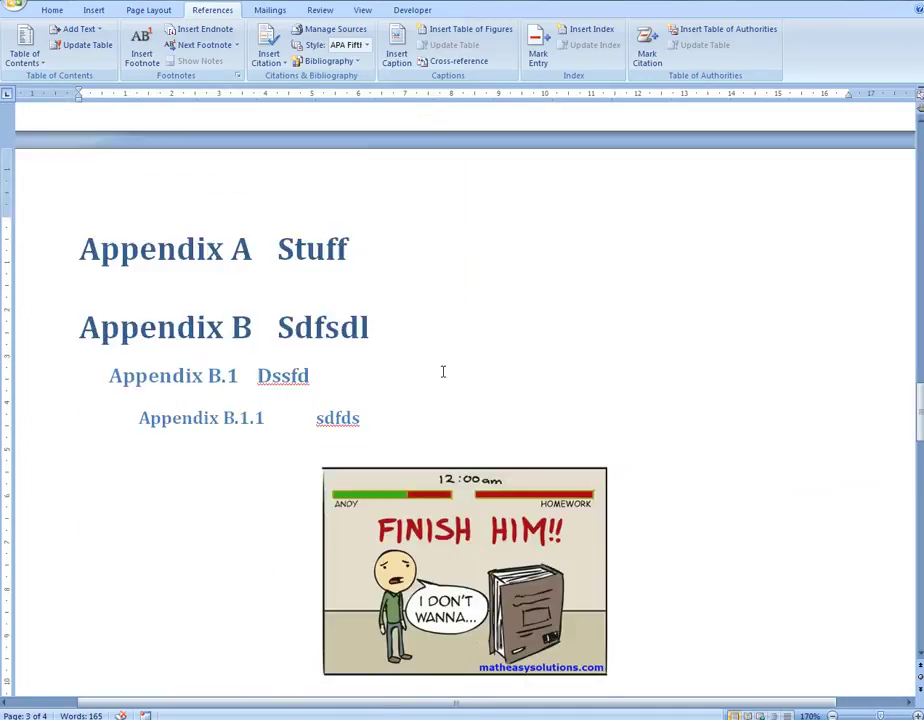
pyautogui.scroll(15, 443, 371)
# Update the entire Table of Figures so the appendix figure is listed as B.5.
pyautogui.rightClick(80, 337)
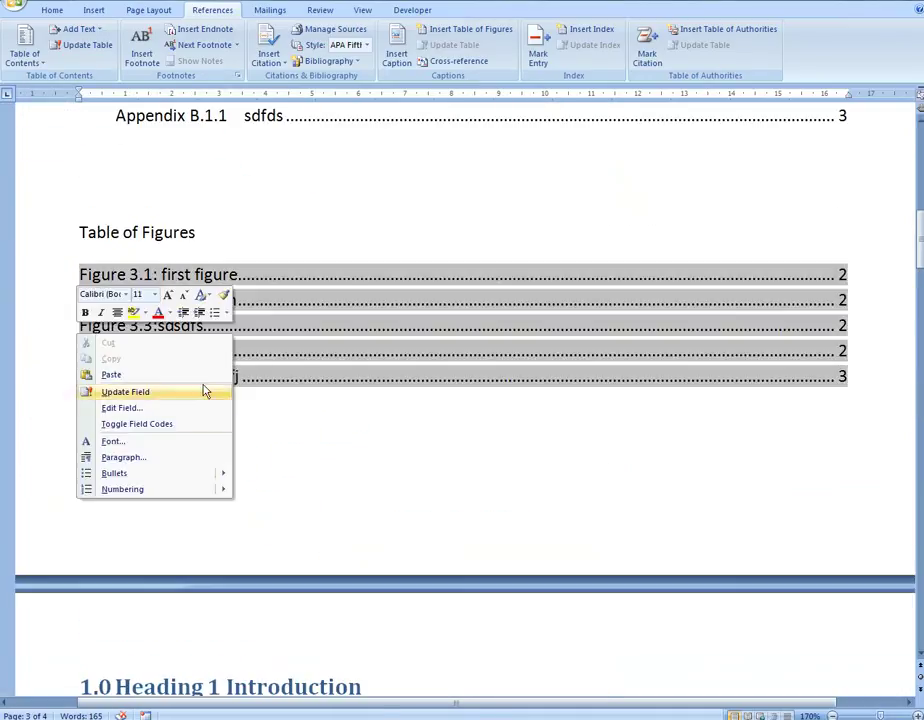
pyautogui.click(148, 391)
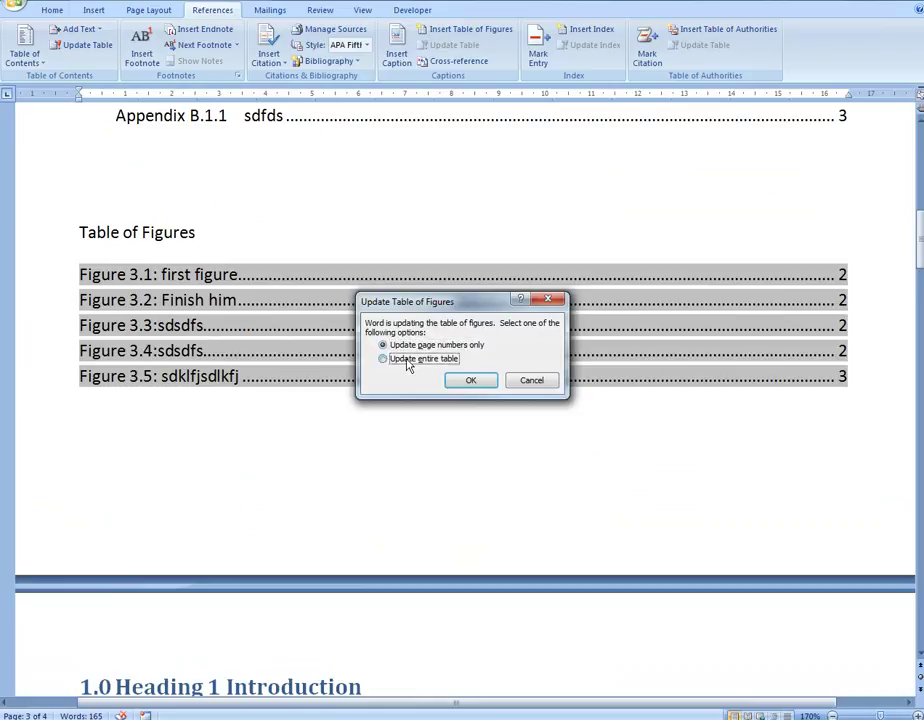
pyautogui.click(408, 366)
pyautogui.click(478, 383)
pyautogui.scroll(-10, 433, 412)
pyautogui.scroll(5, 420, 404)
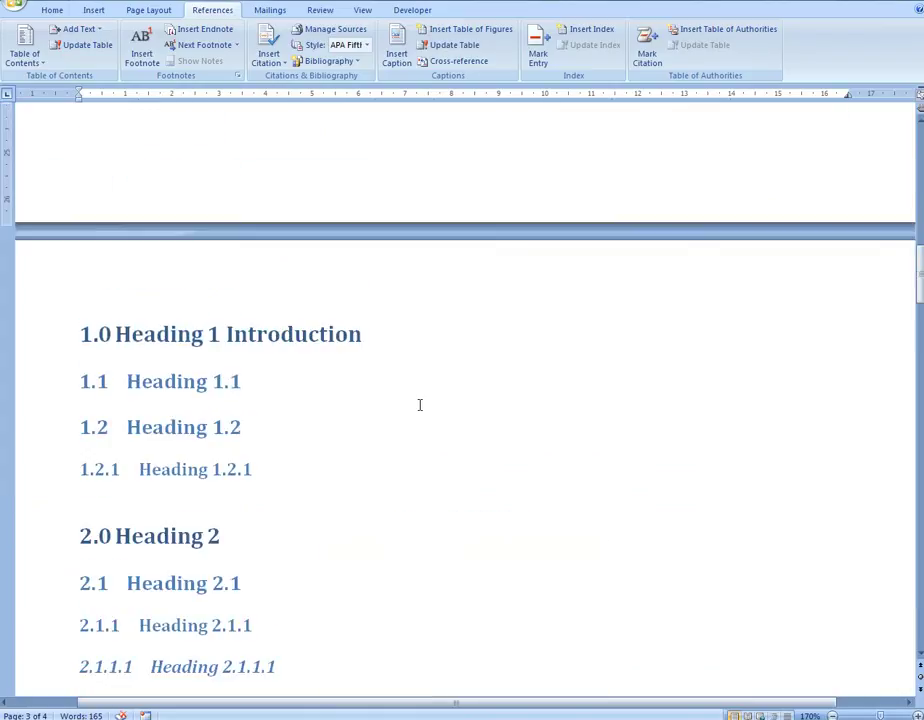
pyautogui.scroll(4, 216, 381)
pyautogui.scroll(-8, 150, 400)
pyautogui.scroll(1, 163, 405)
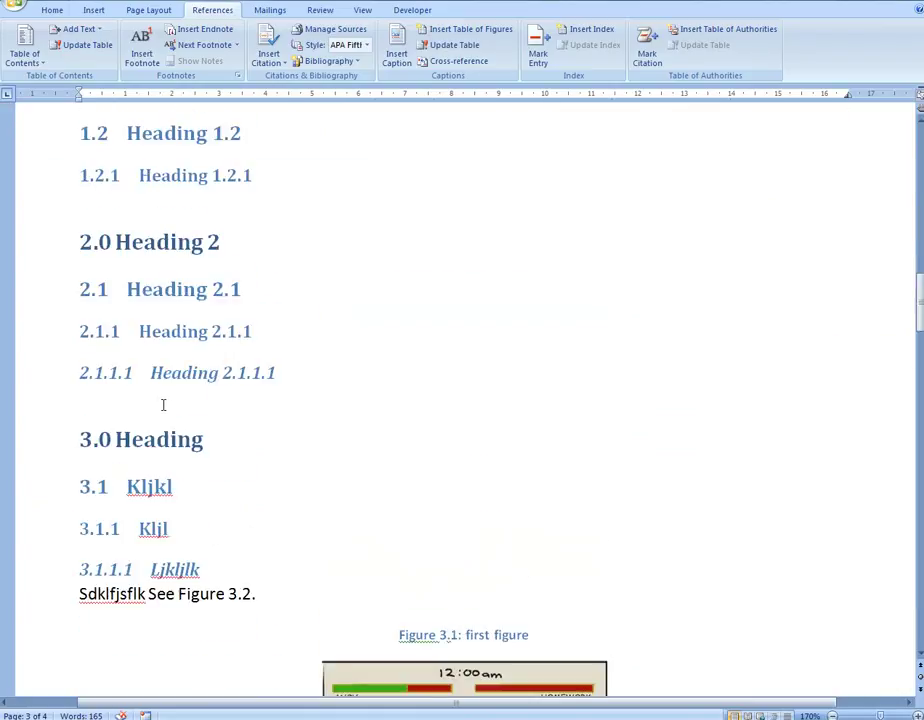
pyautogui.scroll(-4, 163, 405)
pyautogui.click(295, 418)
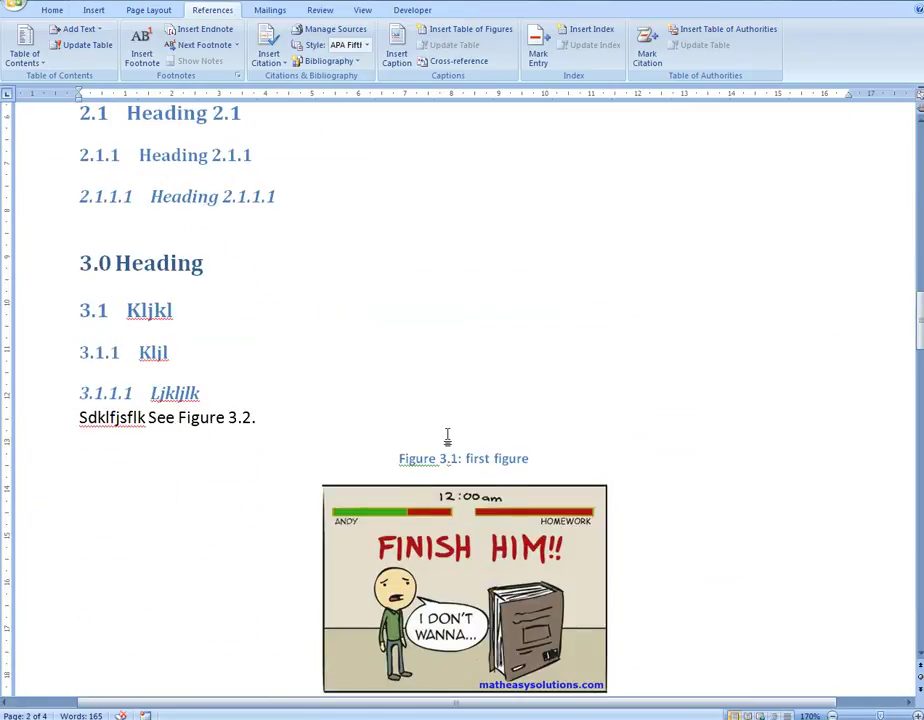
pyautogui.scroll(-10, 448, 435)
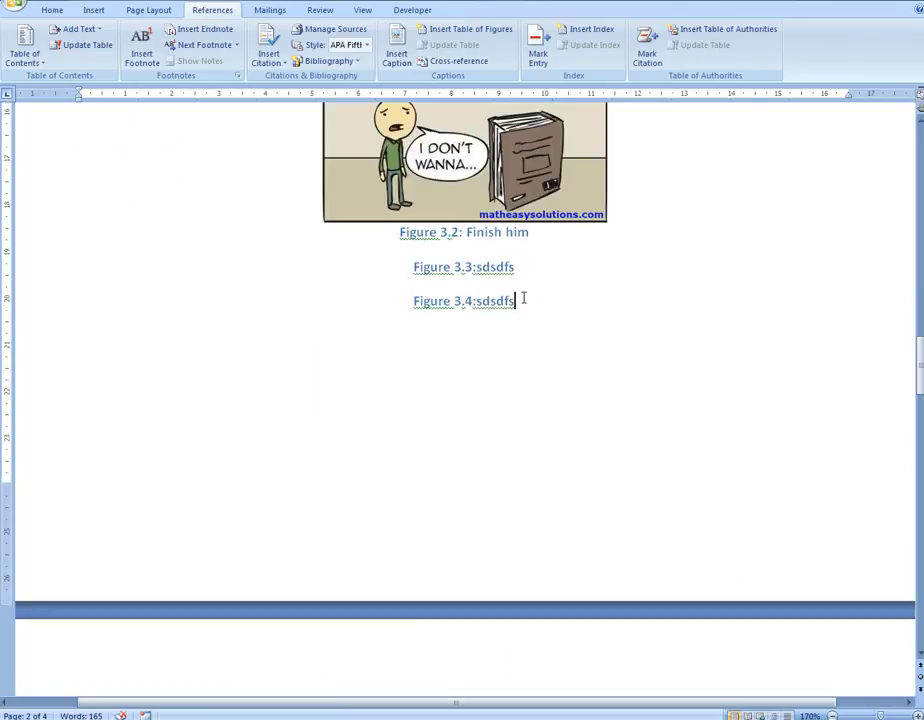
# Paste two copies of the Figure 3.4 caption line beneath it.
pyautogui.moveTo(523, 298); pyautogui.dragTo(398, 305)
pyautogui.hotkey('ctrl', 'c')
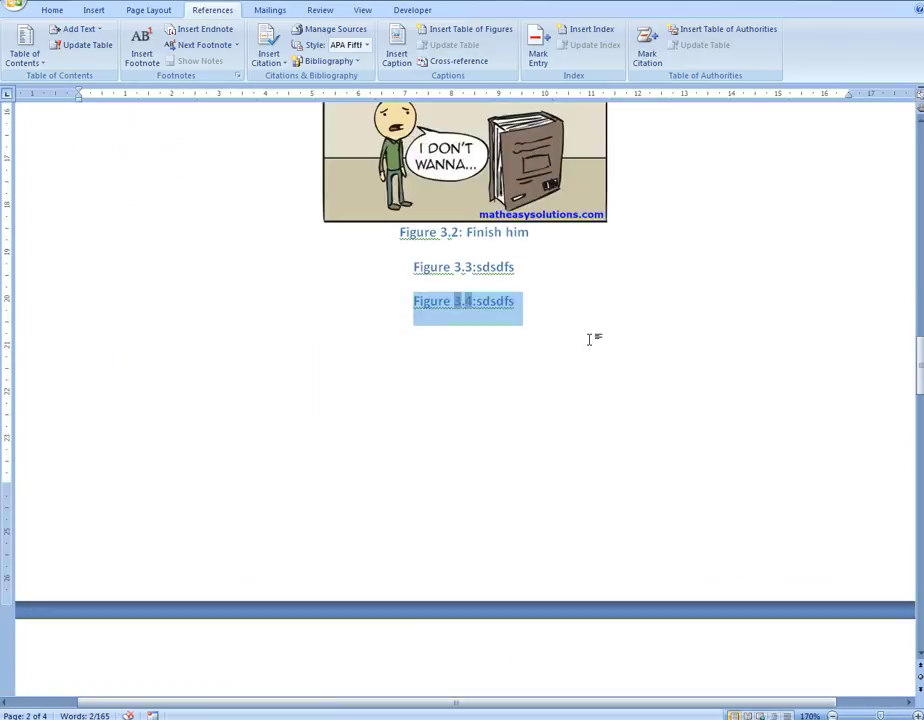
pyautogui.click(586, 283)
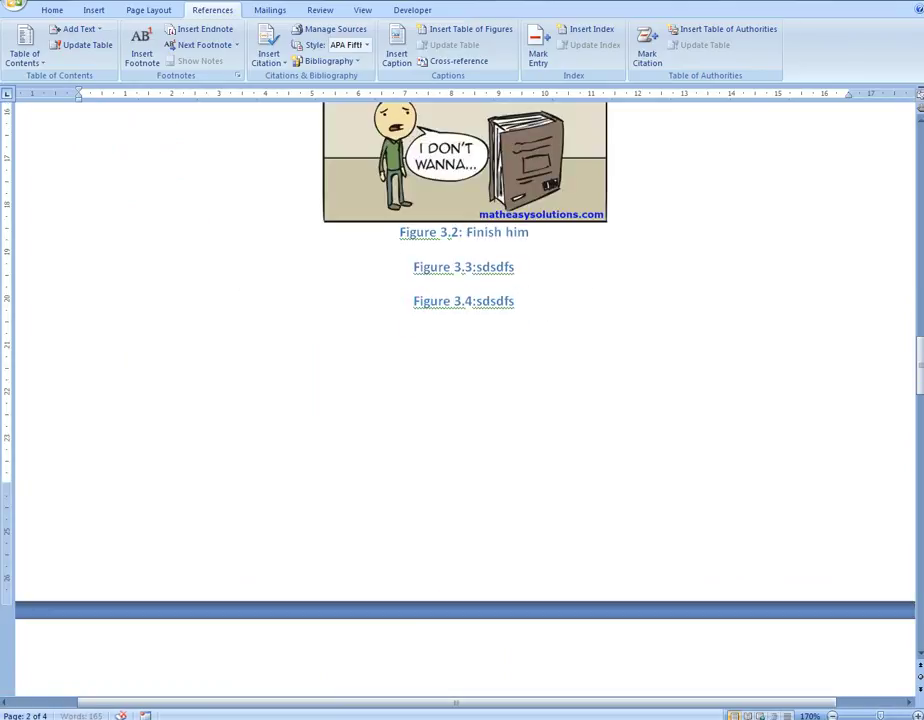
pyautogui.hotkey('ctrl', 'v')
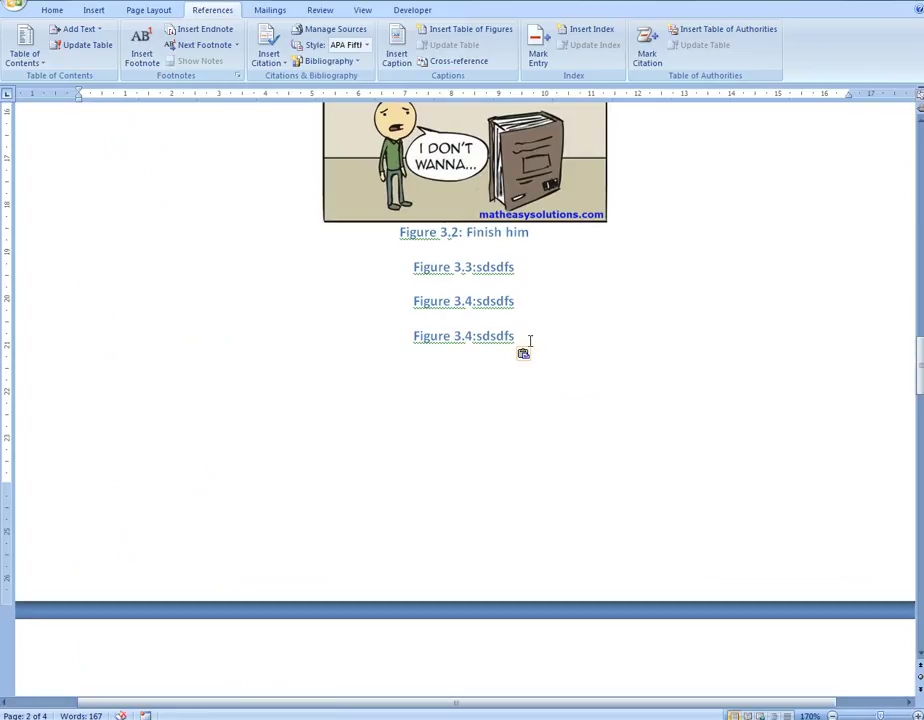
pyautogui.hotkey('ctrl', 'v')
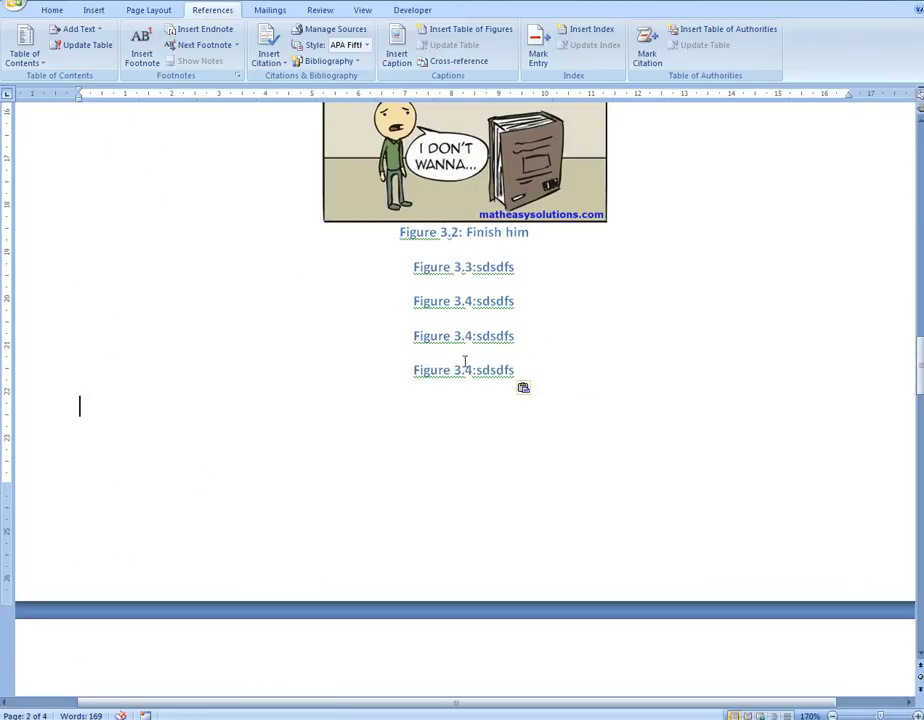
# Update the three caption fields so they renumber to Figure 3.4, 3.5 and 3.6.
pyautogui.hotkey('ctrl', 'a')
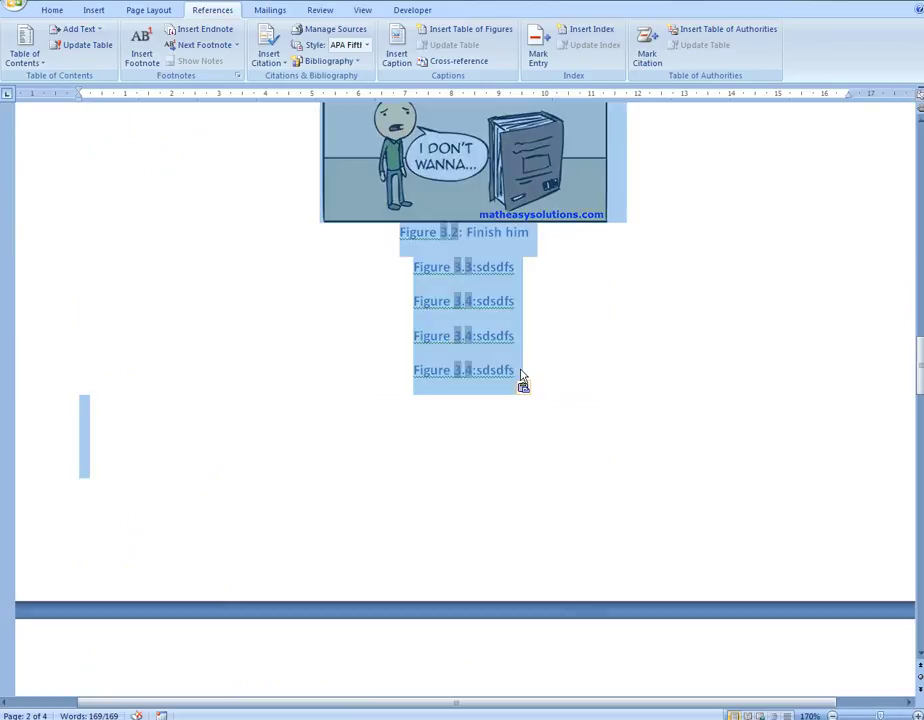
pyautogui.click(520, 376)
pyautogui.moveTo(520, 376); pyautogui.dragTo(413, 300)
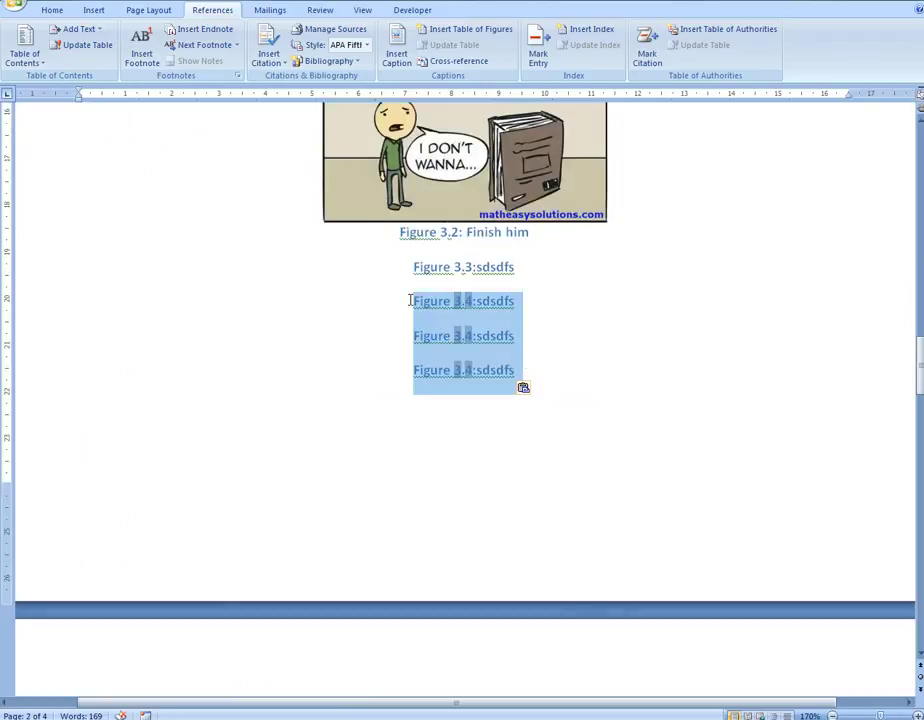
pyautogui.rightClick(467, 320)
pyautogui.click(366, 376)
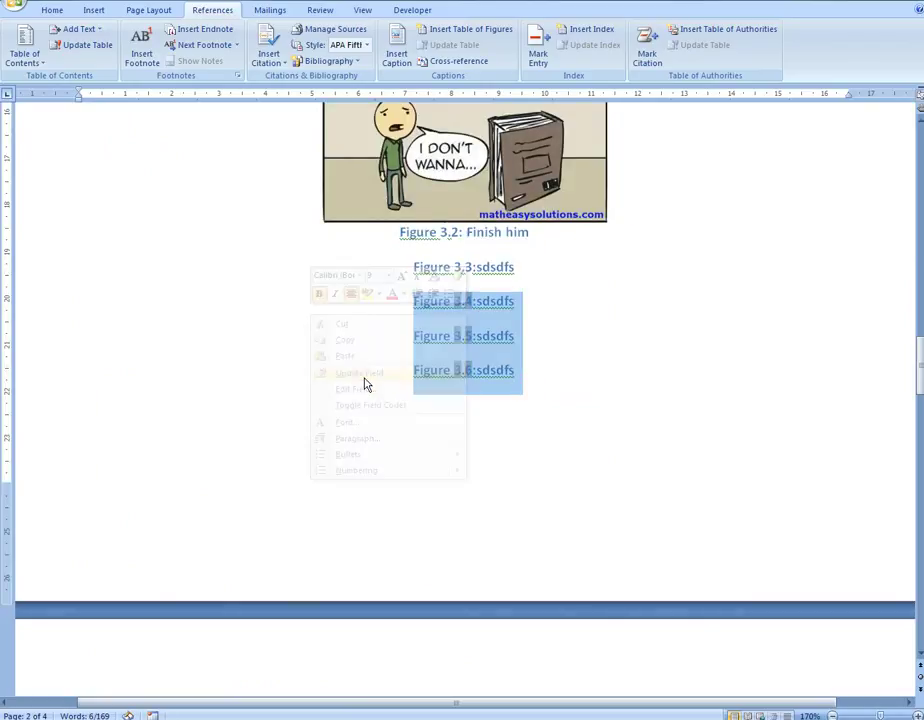
pyautogui.click(522, 301)
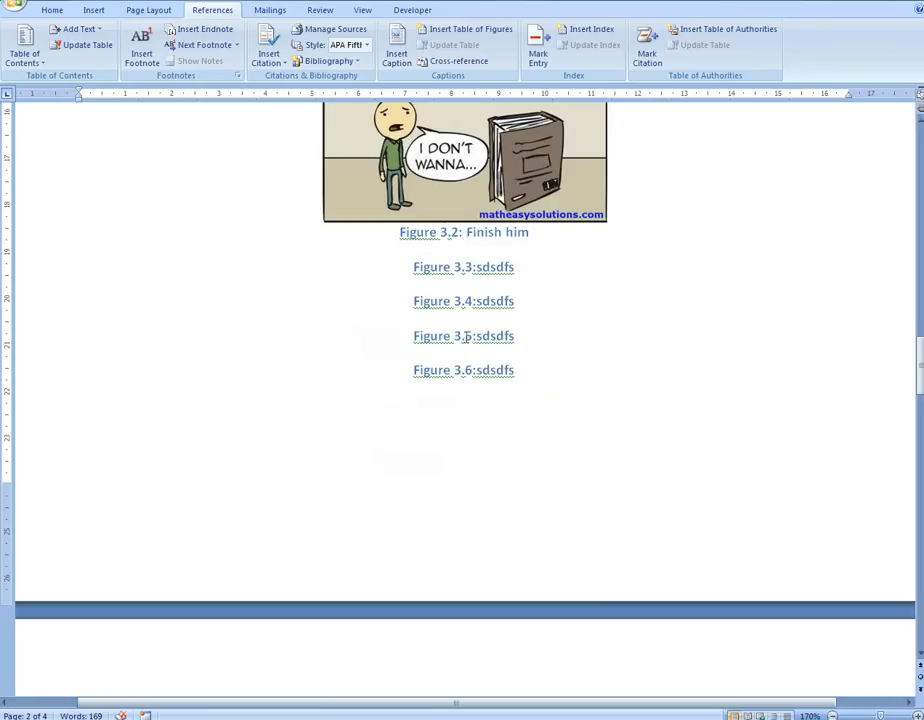
pyautogui.scroll(5, 237, 295)
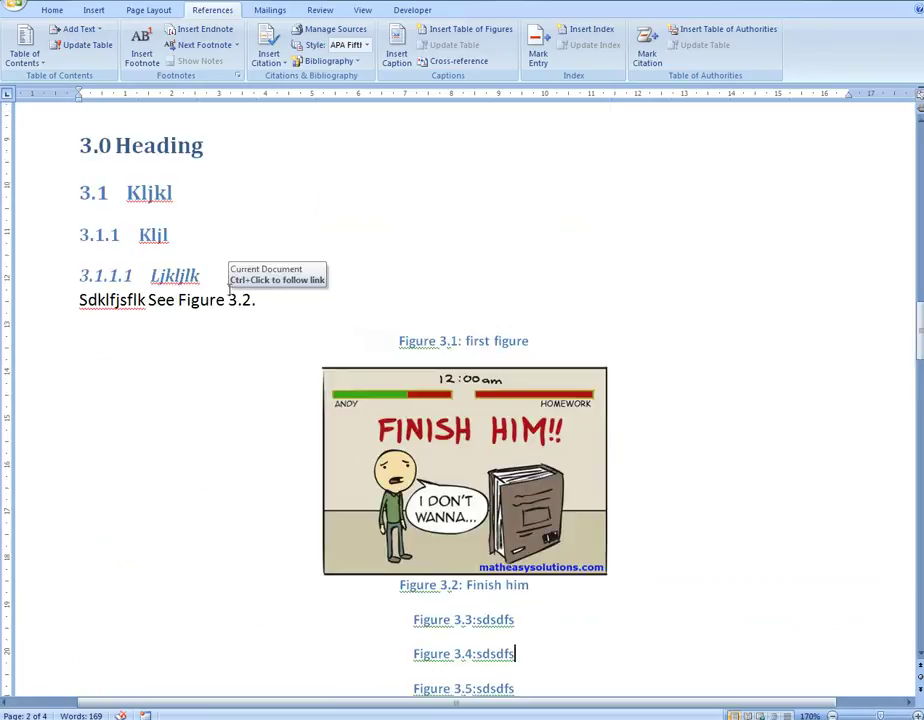
pyautogui.scroll(-3, 300, 380)
pyautogui.scroll(6, 307, 392)
pyautogui.scroll(-1, 334, 410)
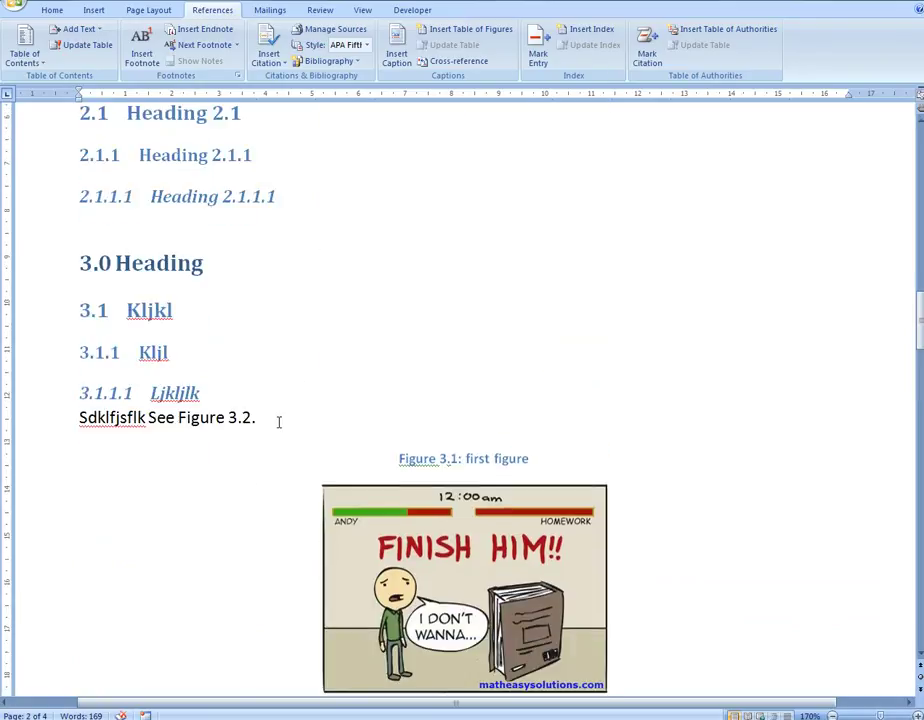
pyautogui.scroll(3, 330, 435)
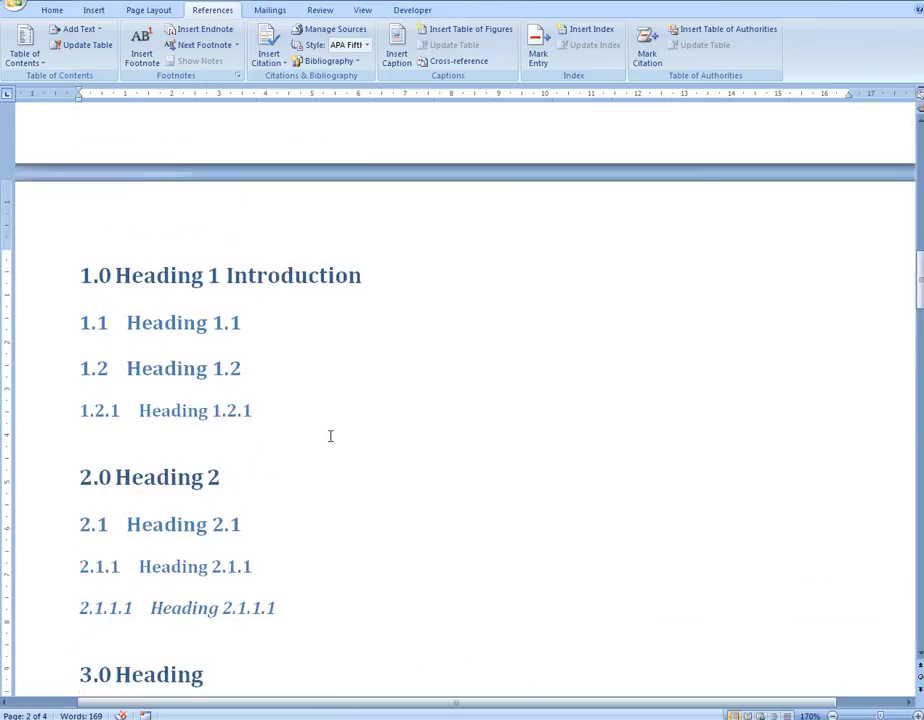
pyautogui.scroll(-2, 330, 435)
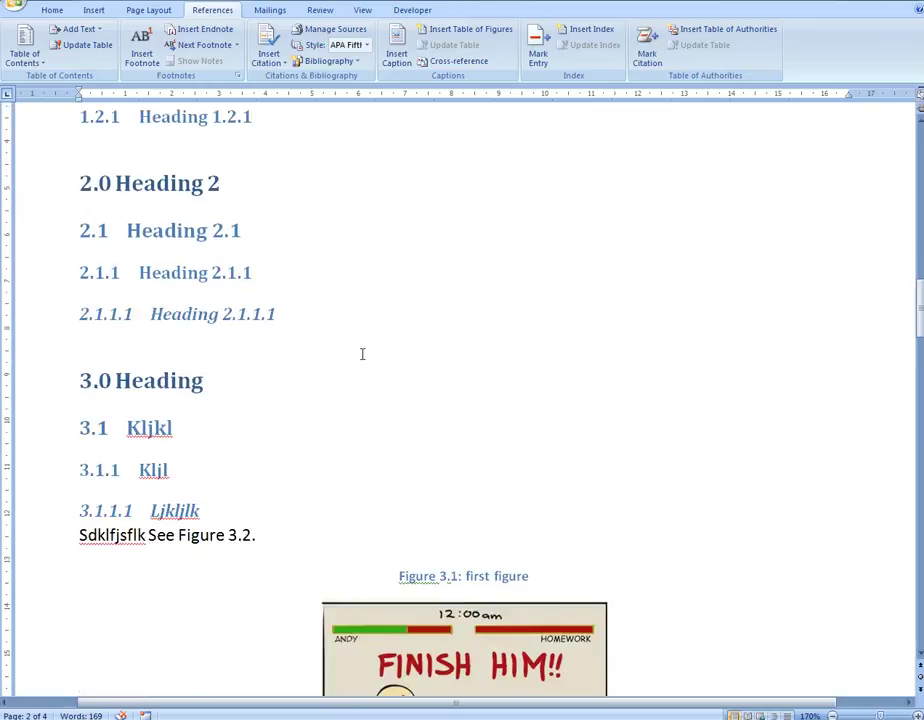
pyautogui.scroll(-2, 340, 445)
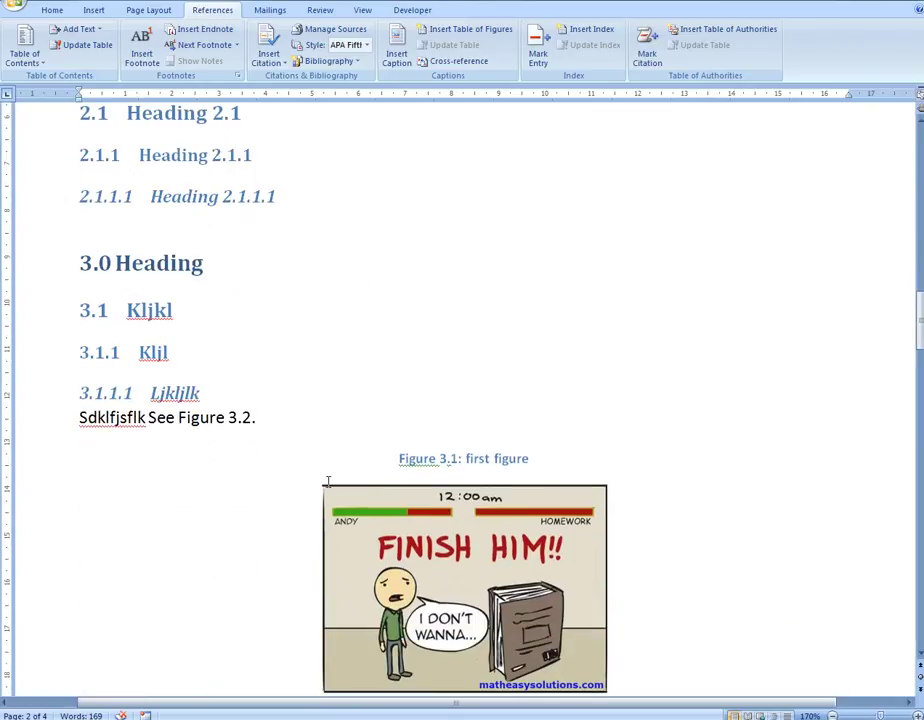
pyautogui.scroll(7, 330, 481)
pyautogui.scroll(12, 336, 474)
pyautogui.click(339, 469)
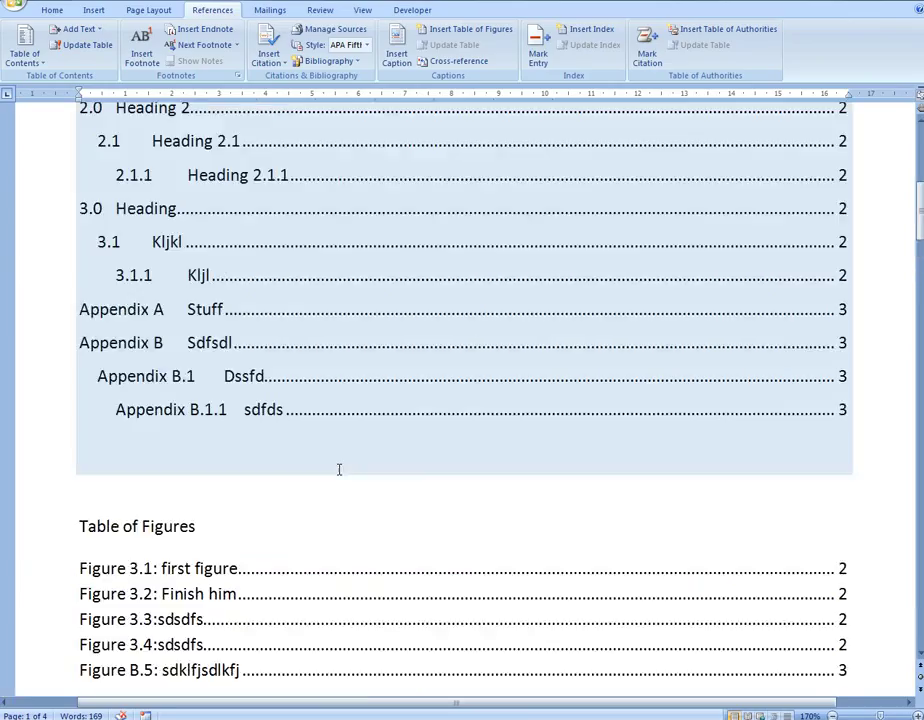
pyautogui.scroll(-1, 345, 462)
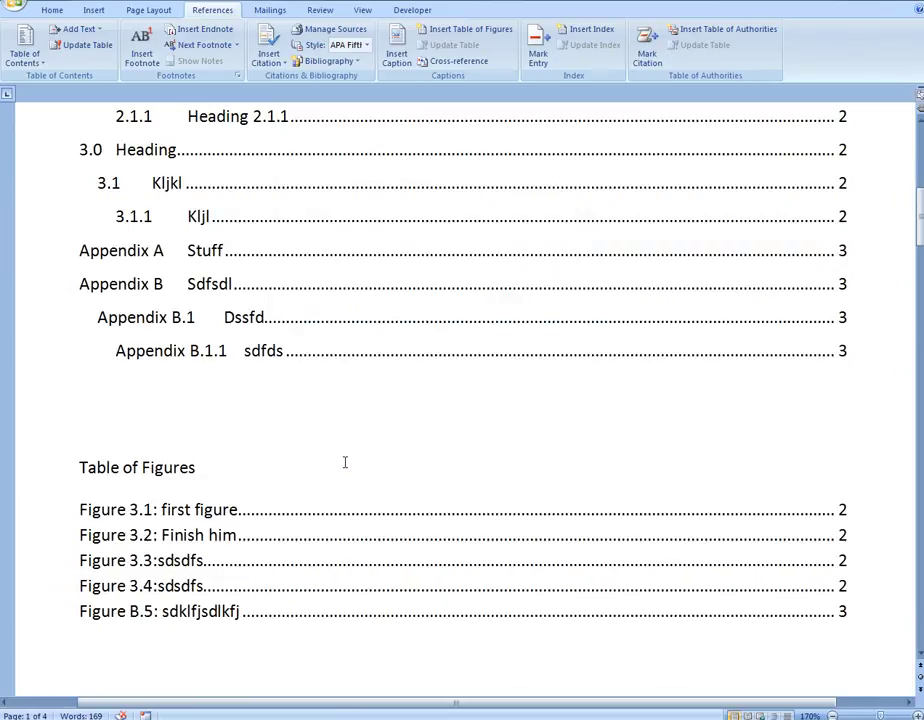
pyautogui.scroll(1, 345, 462)
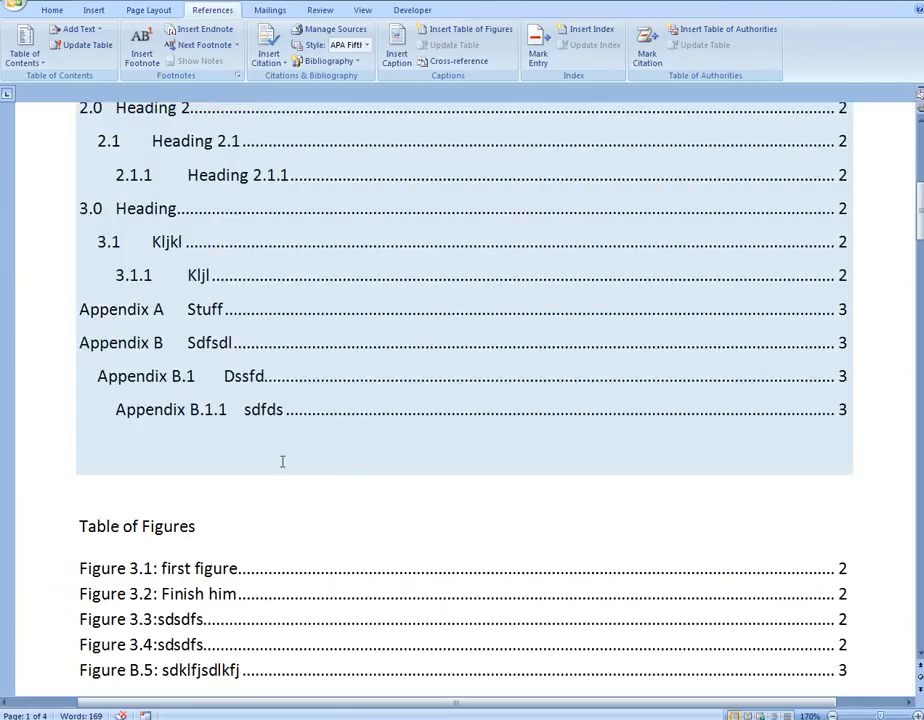
pyautogui.scroll(6, 282, 461)
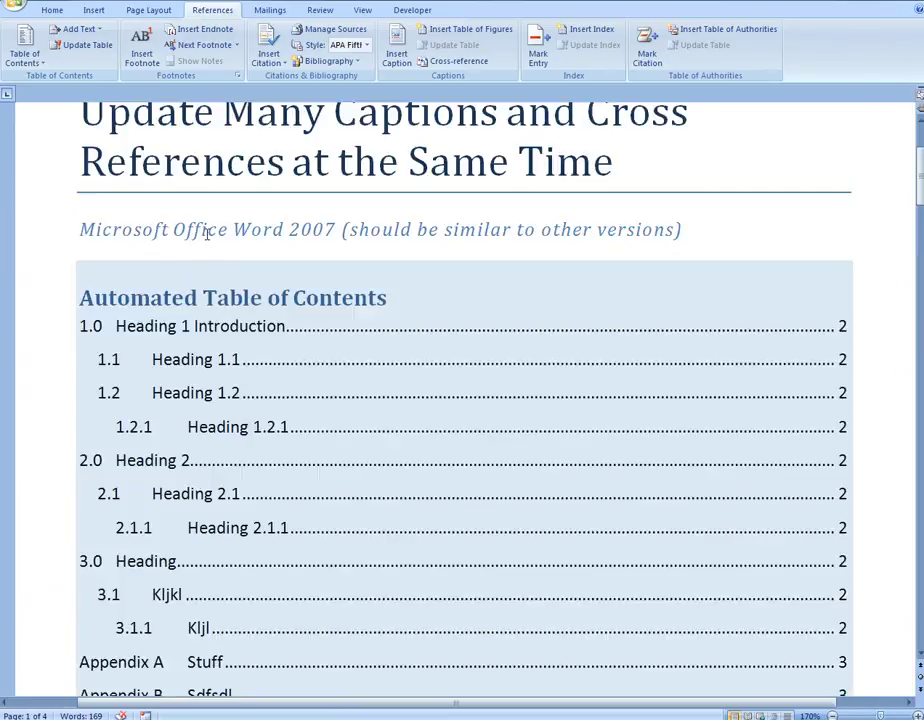
pyautogui.scroll(4, 212, 236)
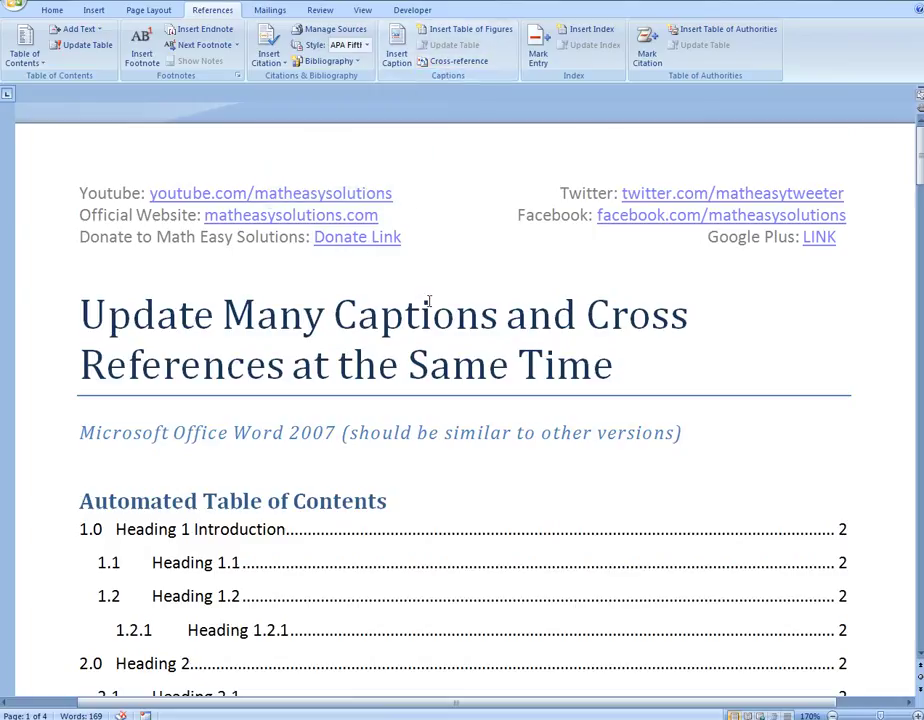
pyautogui.scroll(-3, 347, 338)
pyautogui.click(347, 338)
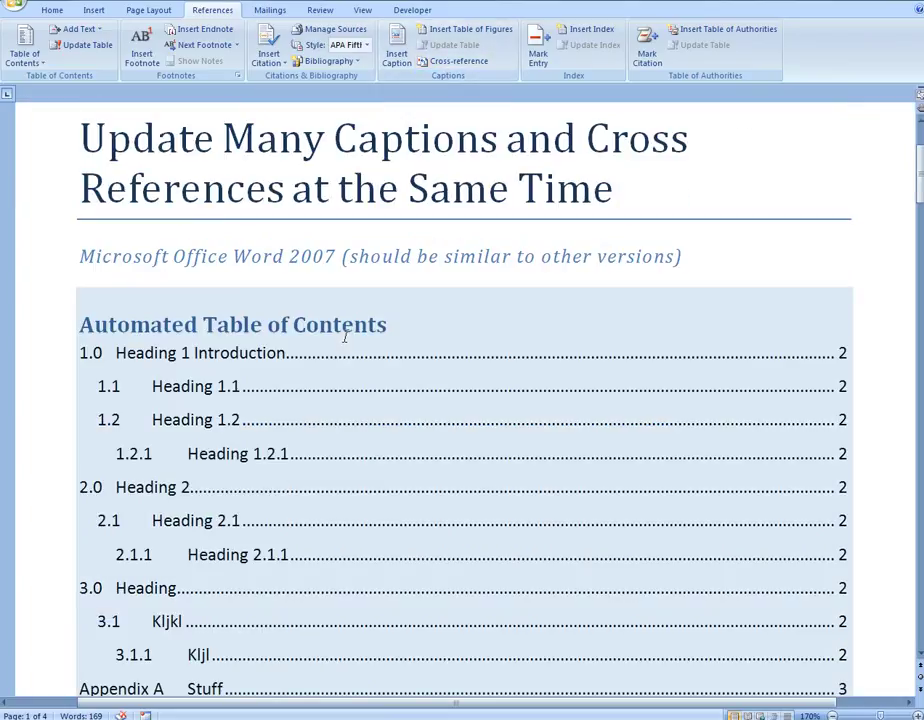